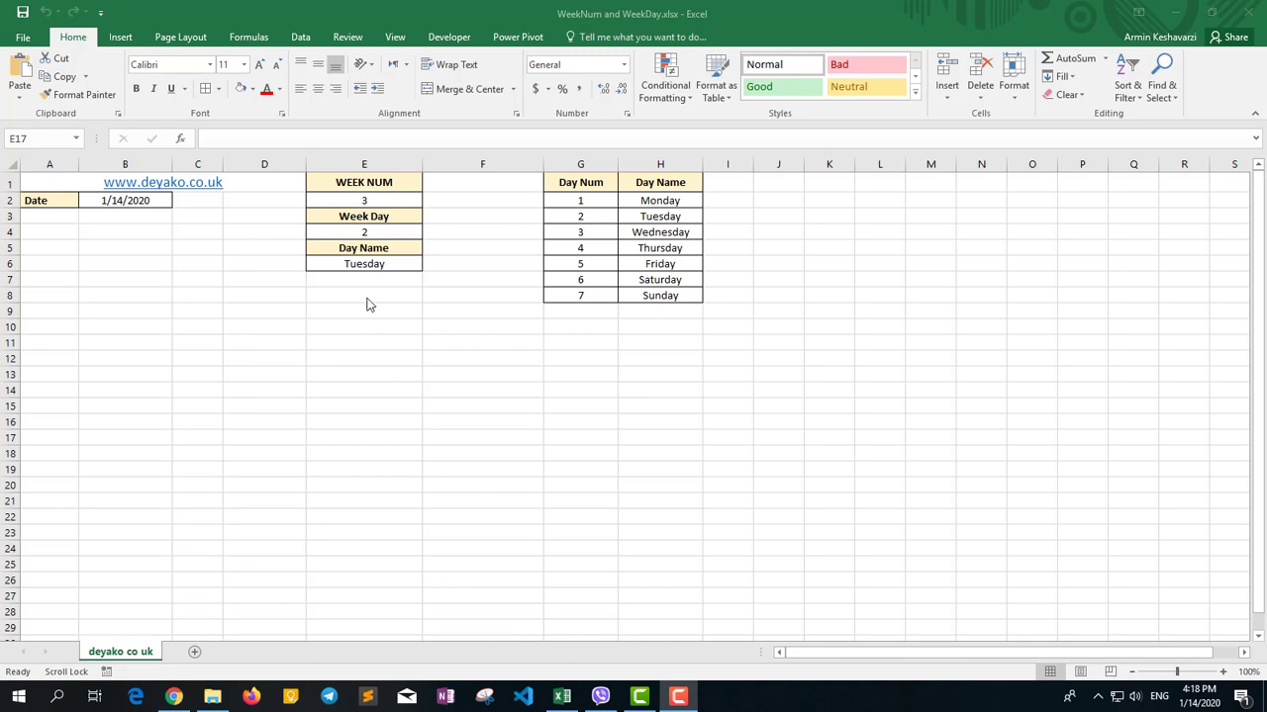
Strip the arguments from the WEEKNUM formula in E2 after reviewing it and the date formula in B2
click(381, 182)
click(385, 199)
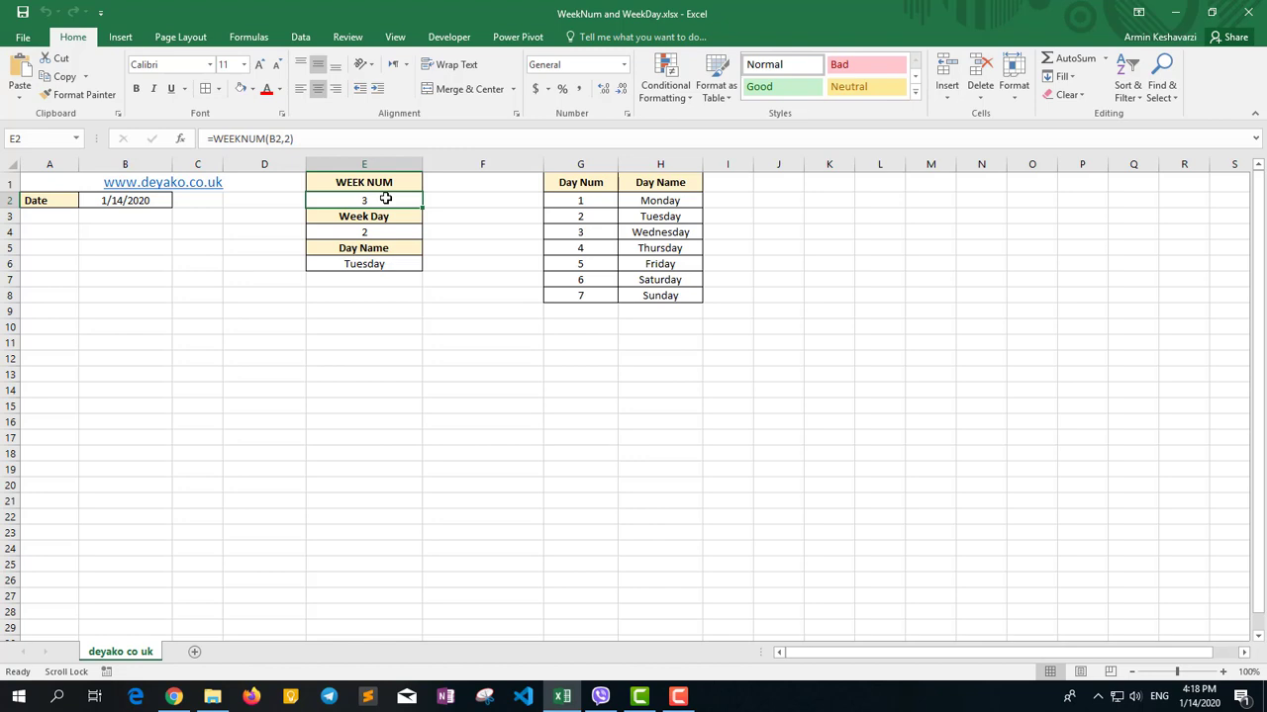
click(103, 206)
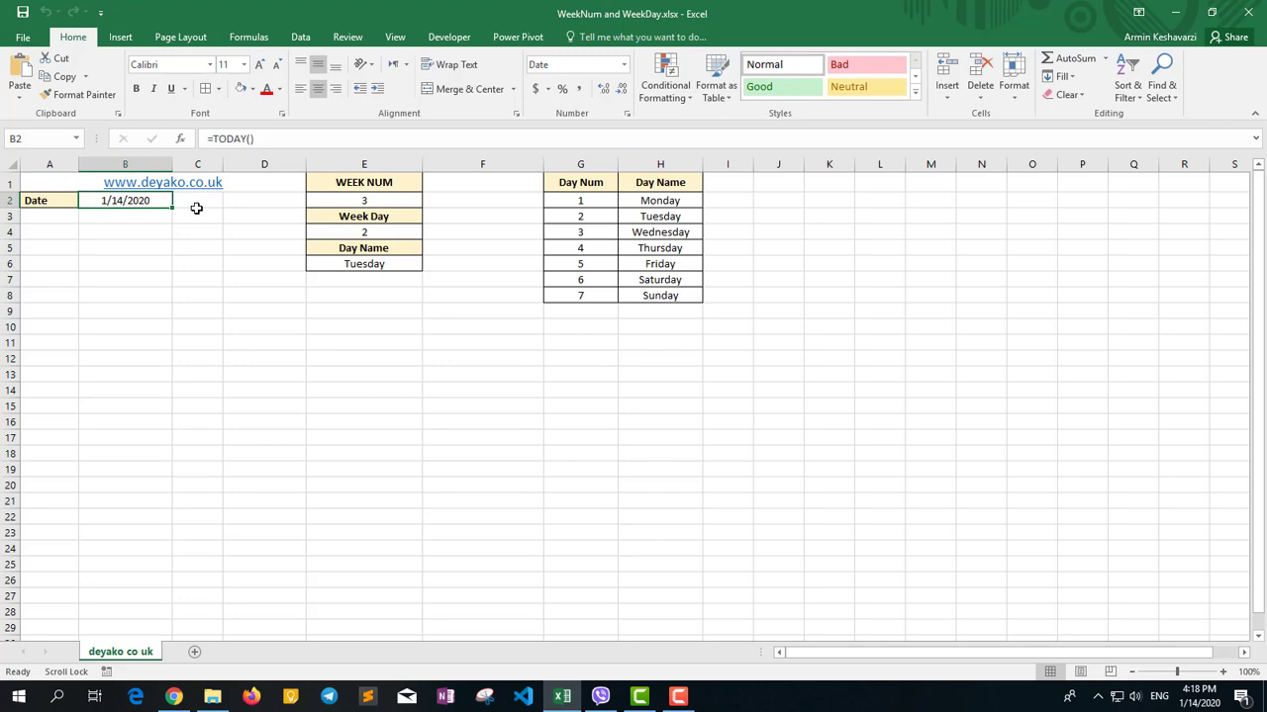
click(365, 201)
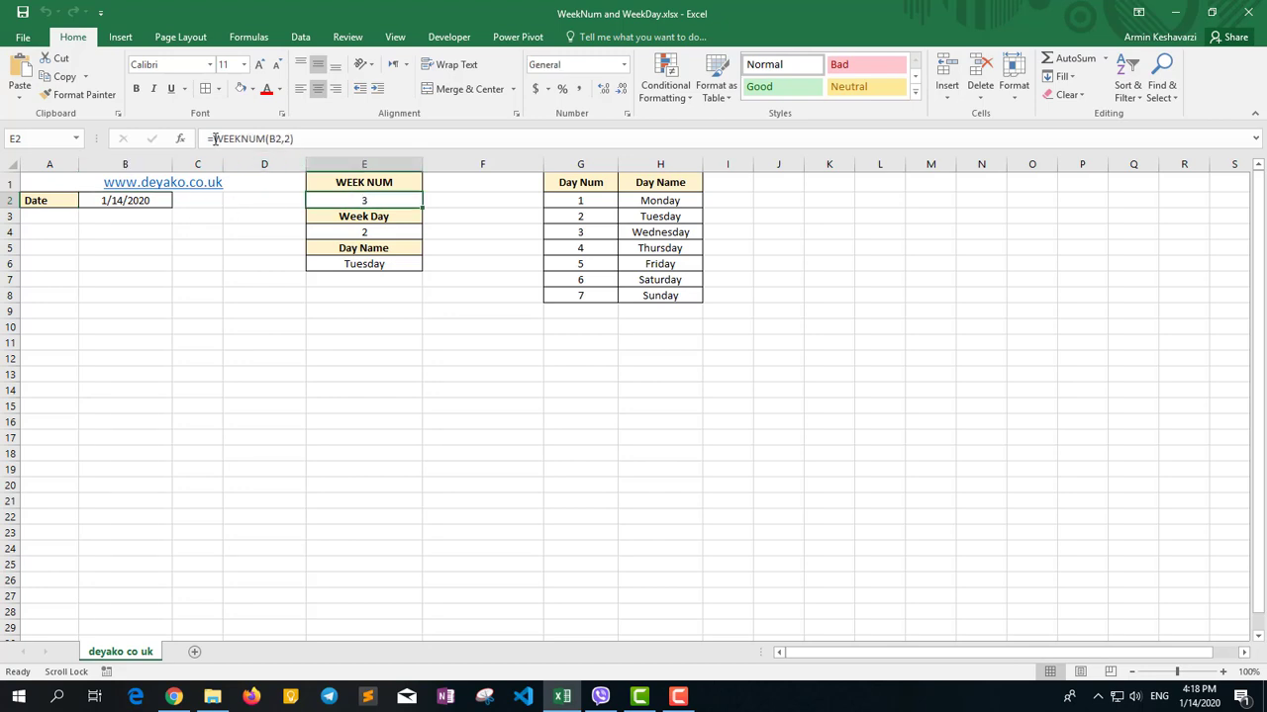
drag(213, 138, 266, 139)
click(315, 141)
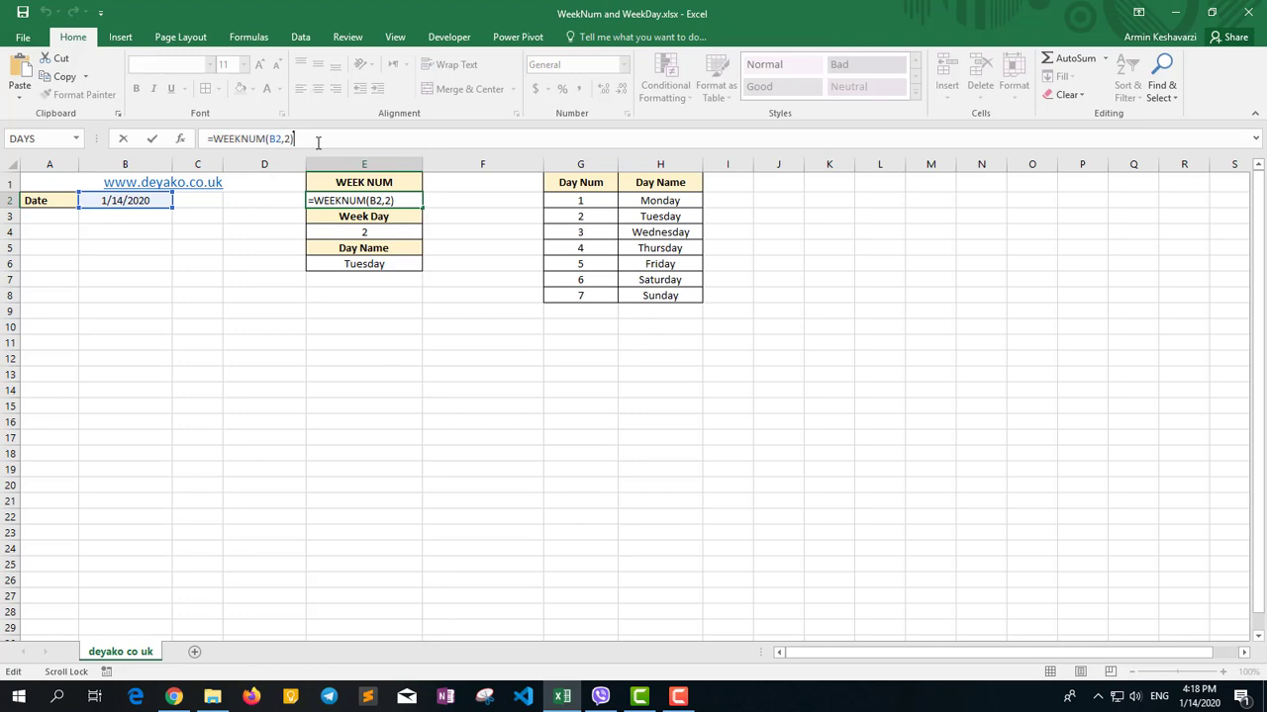
key(BackSpace)
key(BackSpace)
key(BackSpace)
key(BackSpace)
key(BackSpace)
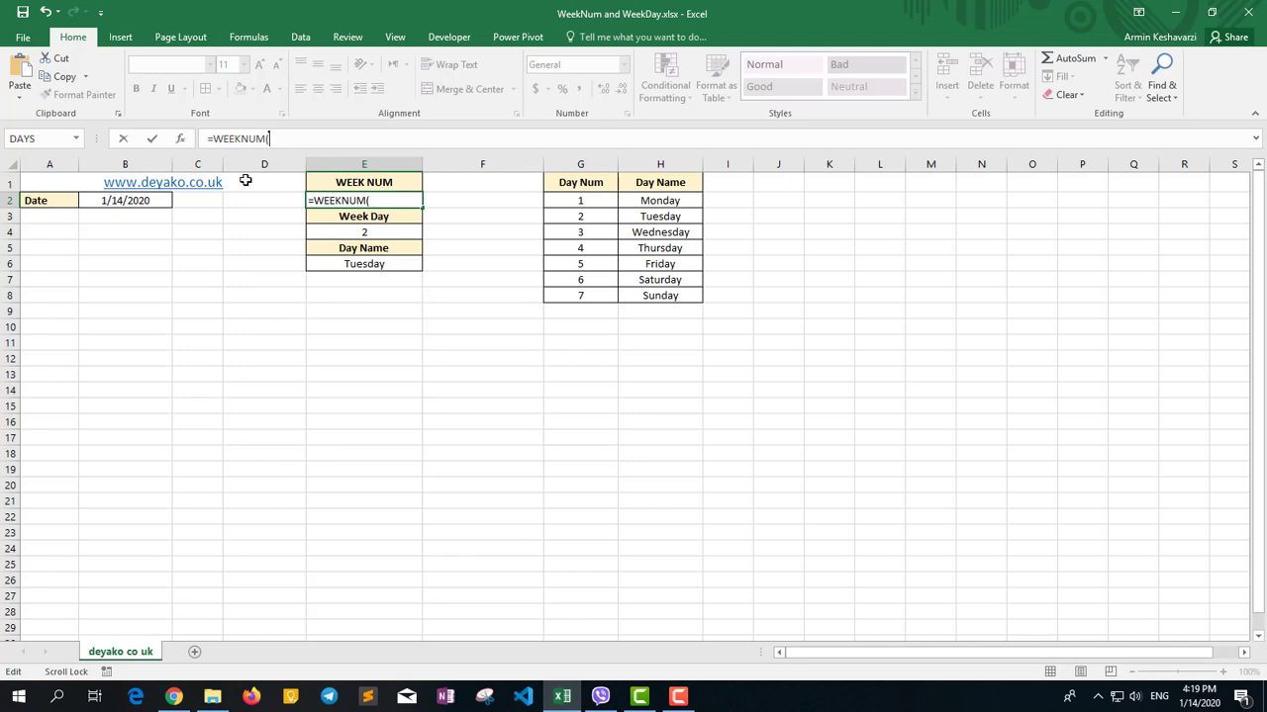
Complete the WEEKNUM formula in E2 with date cell B2 and return type 2, so weeks begin on Monday
click(145, 200)
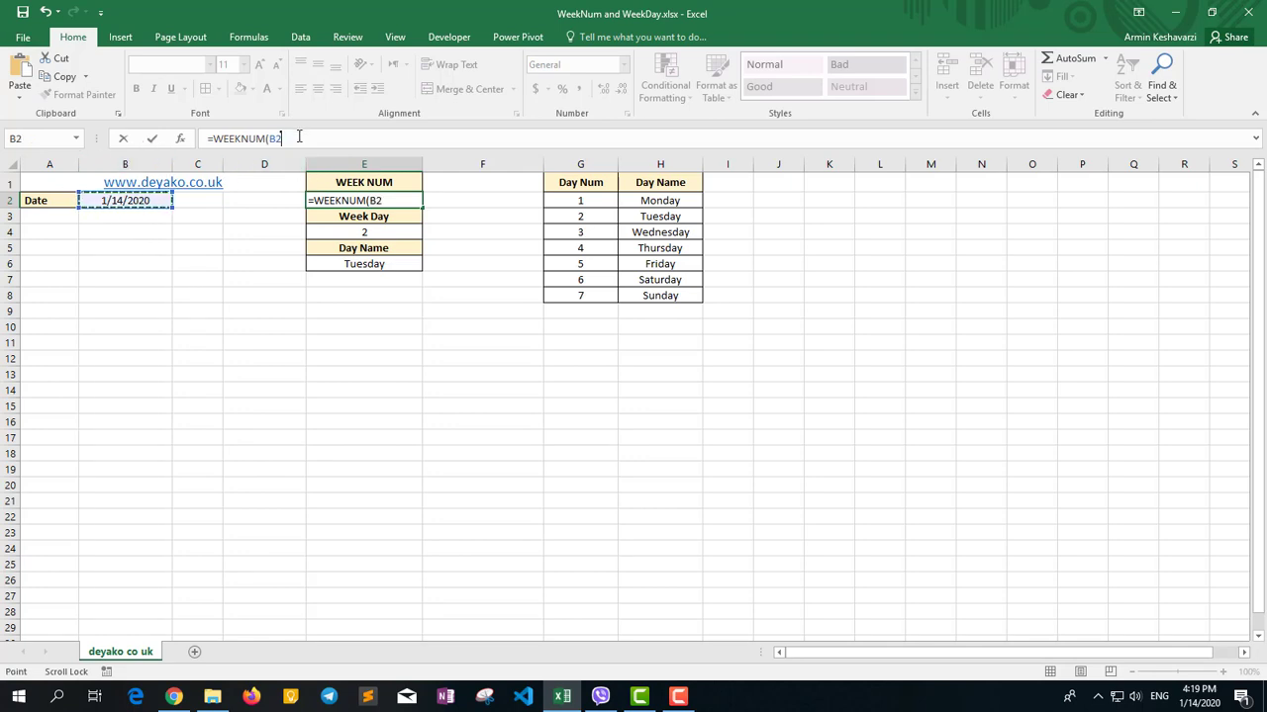
text(,)
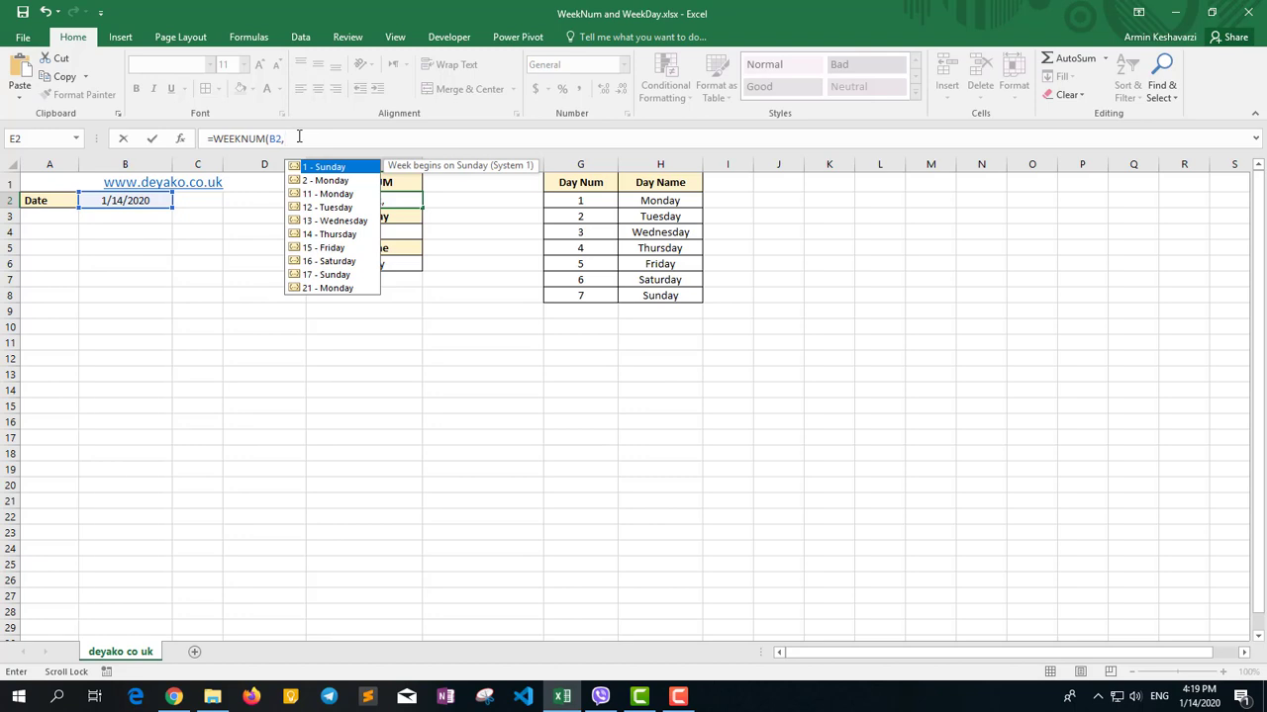
click(344, 182)
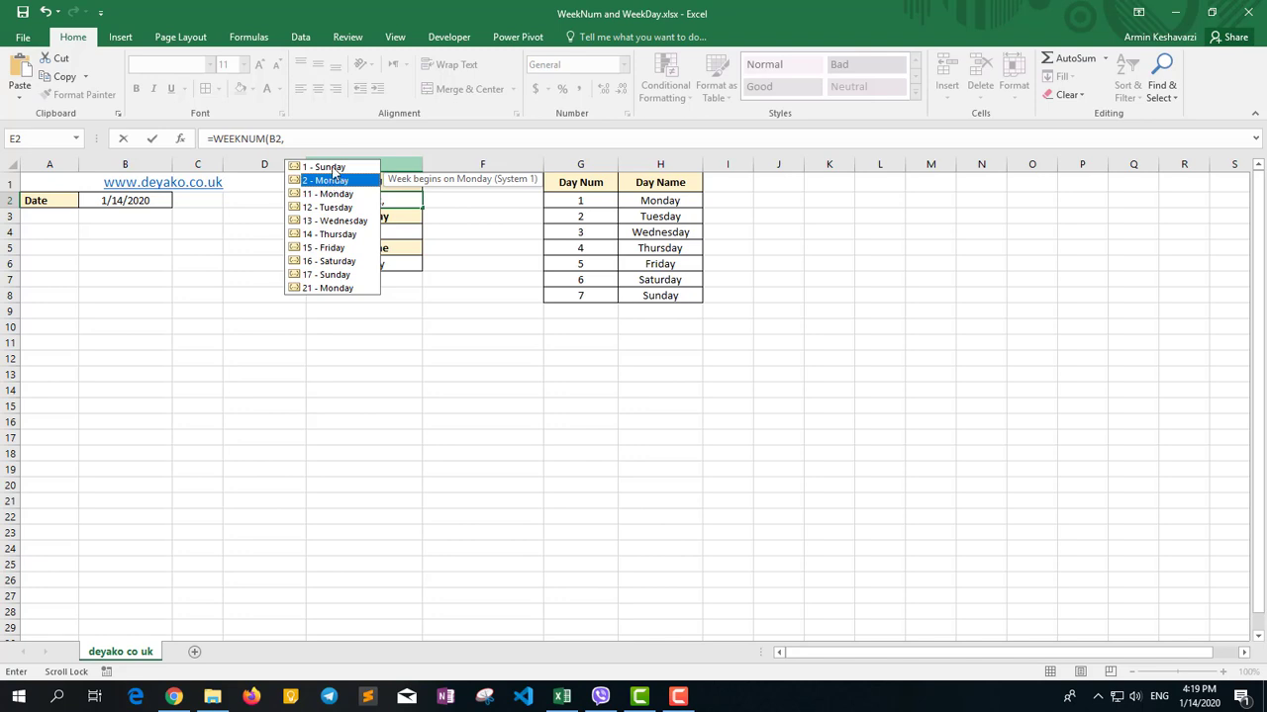
double_click(332, 169)
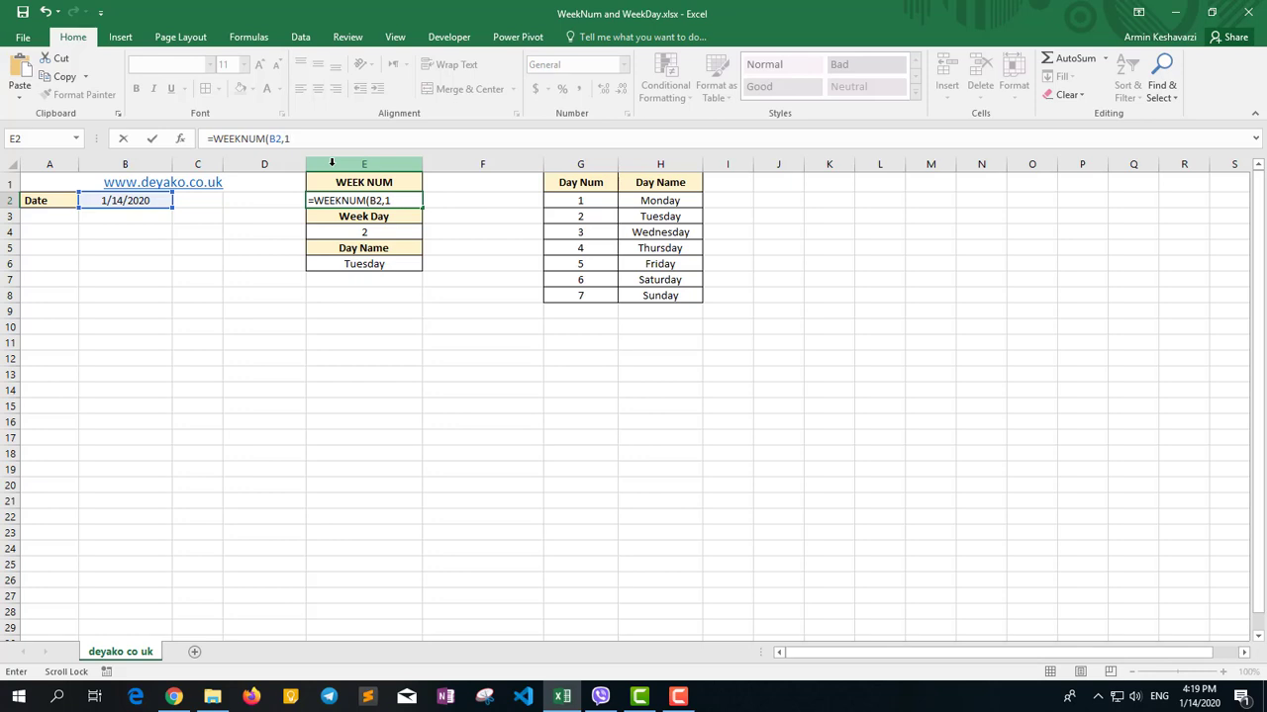
key(BackSpace)
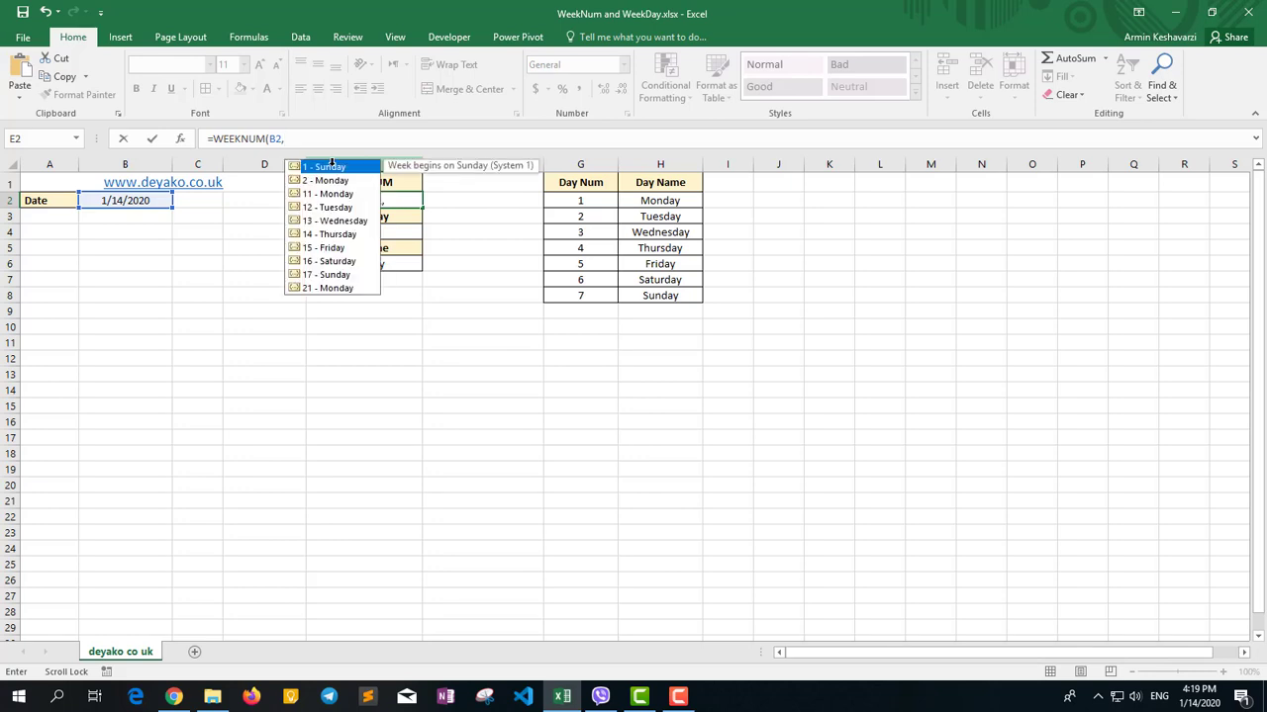
text(2)
text())
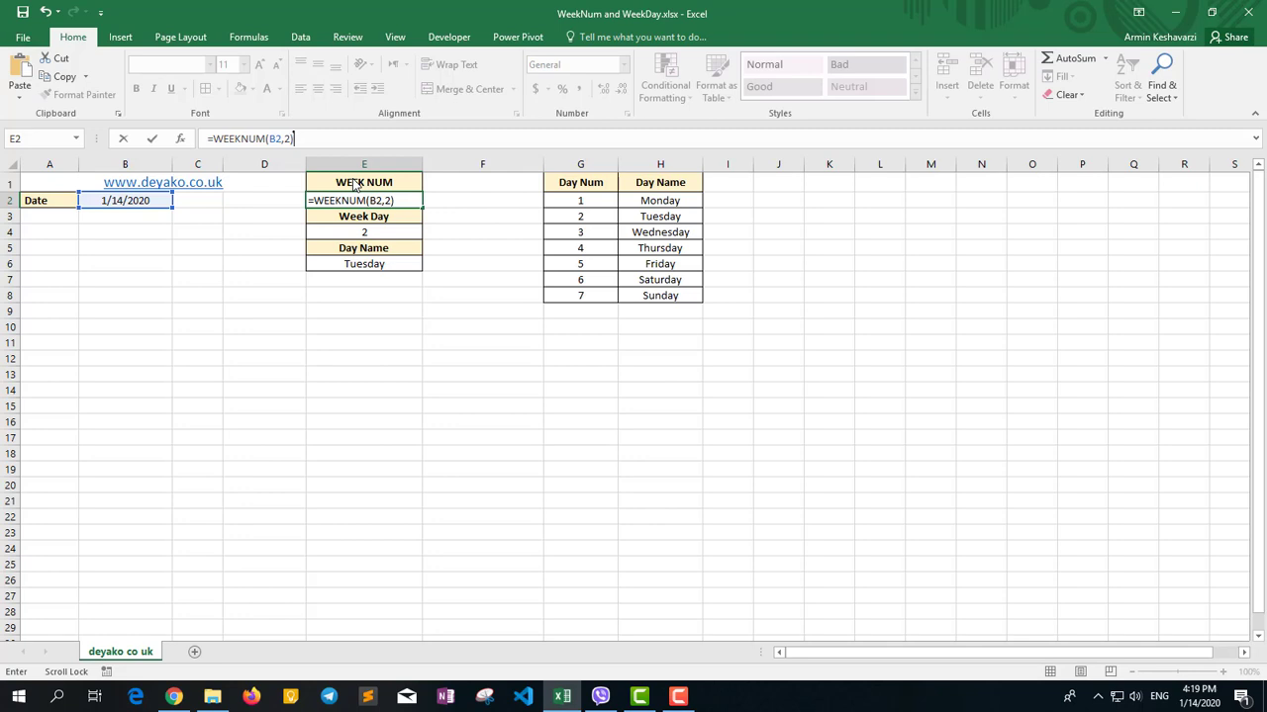
key(Return)
click(374, 200)
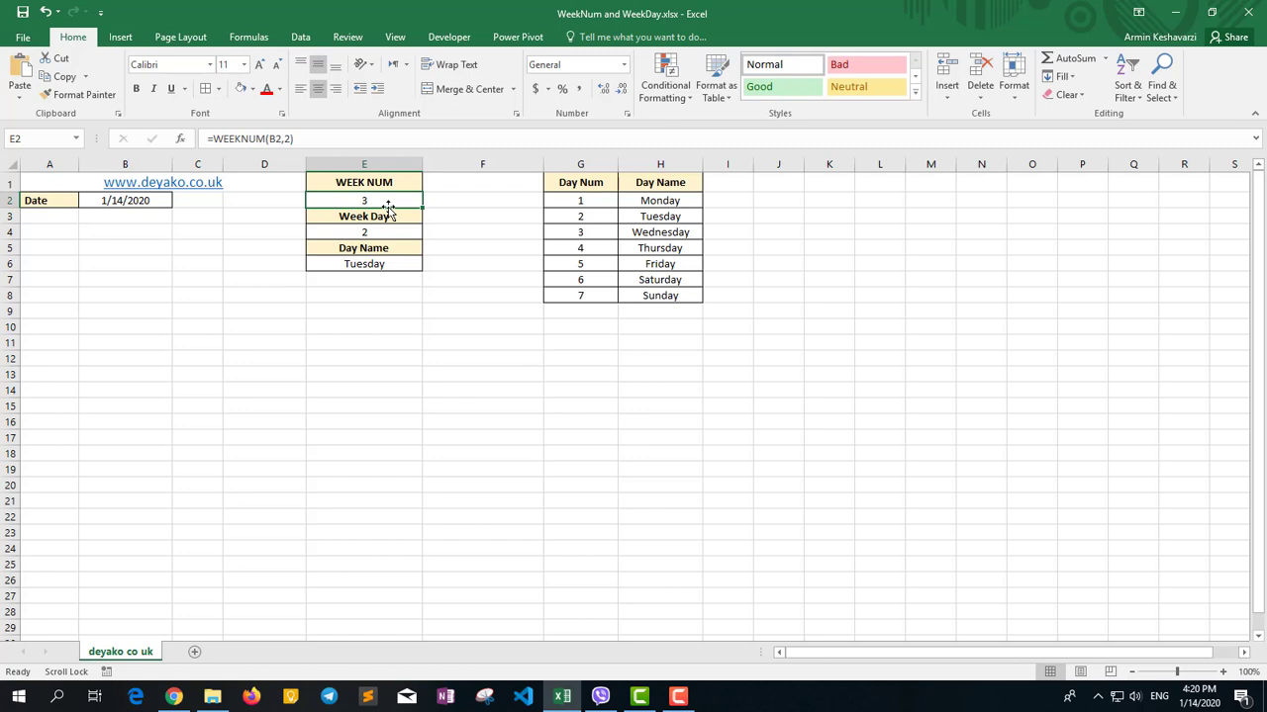
Set the date in B2 to 10/25/2020 and check the week number in E2
click(160, 203)
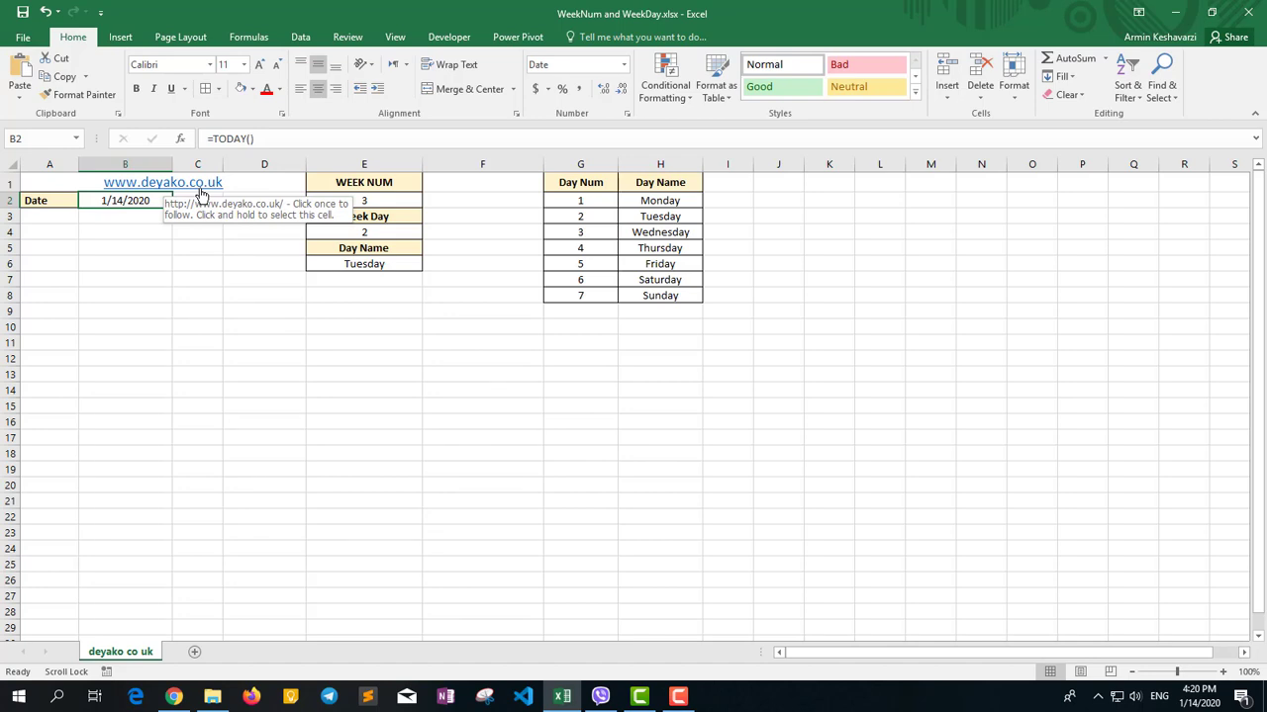
text(25)
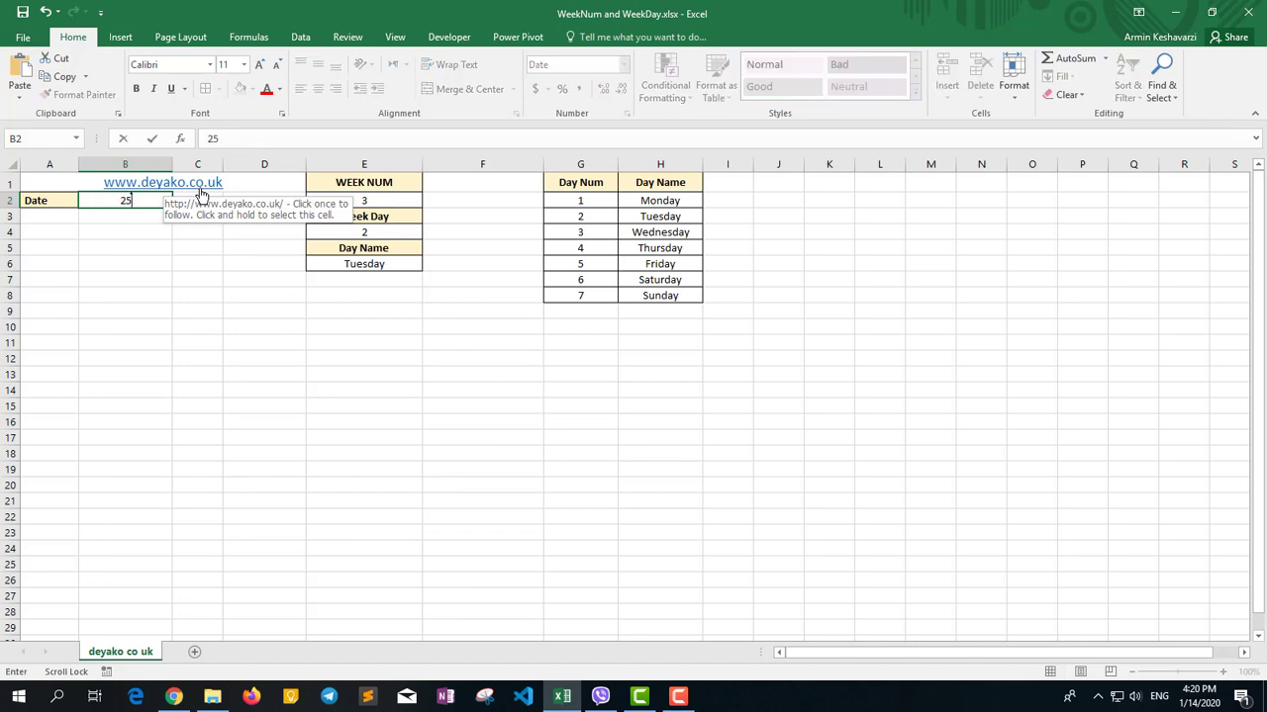
key(BackSpace)
key(BackSpace)
text(10/25/2020)
key(Return)
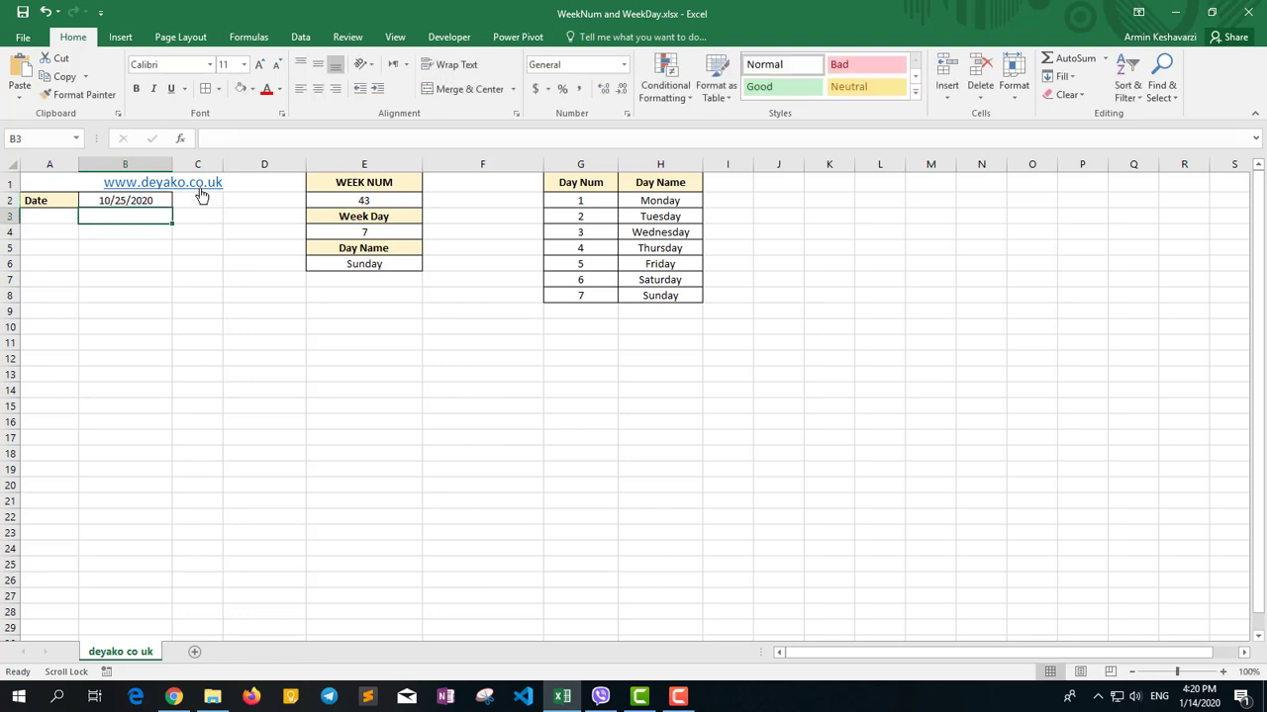
click(376, 202)
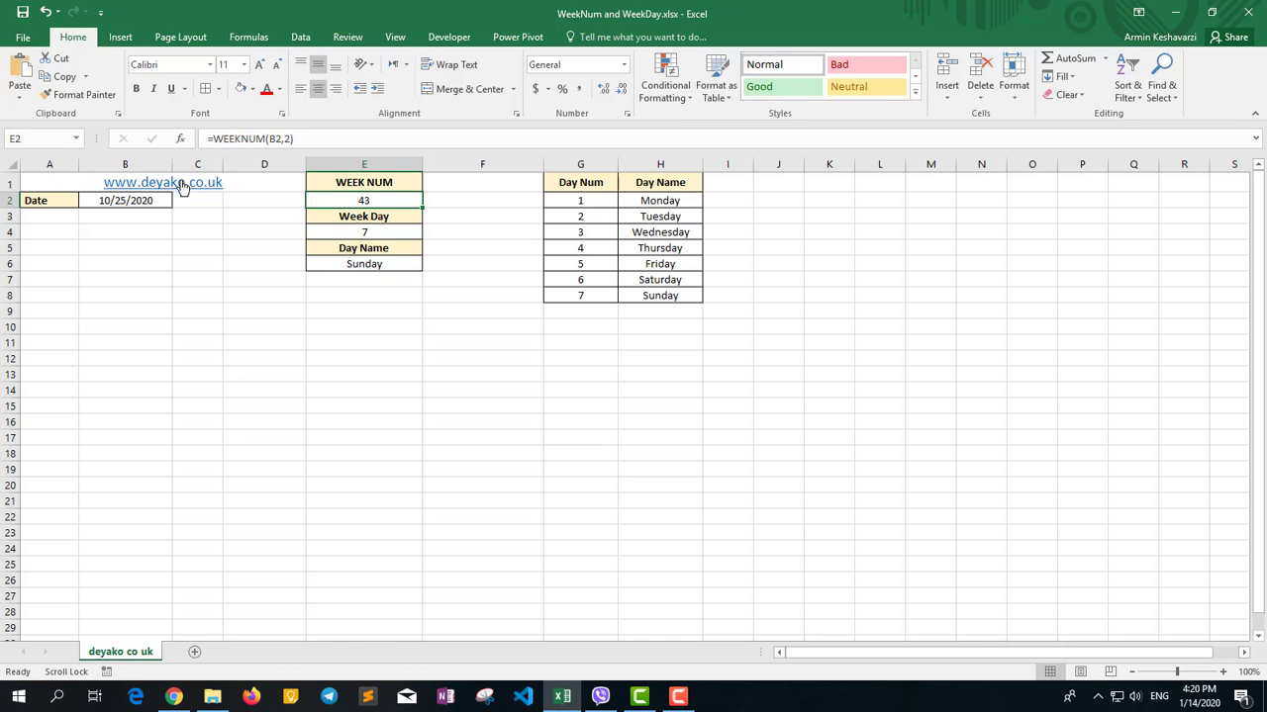
Try 2/2/2021 as the date in B2, and undo that entry after checking the week number in E2
click(148, 203)
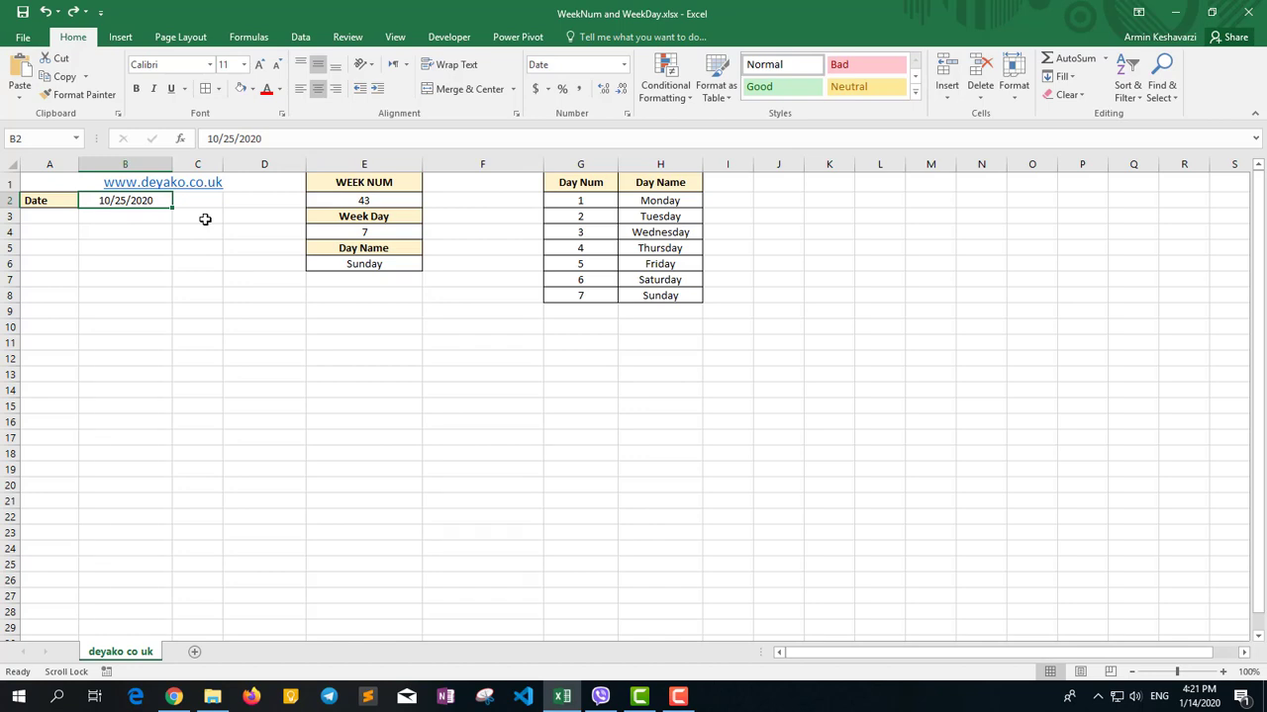
text(2)
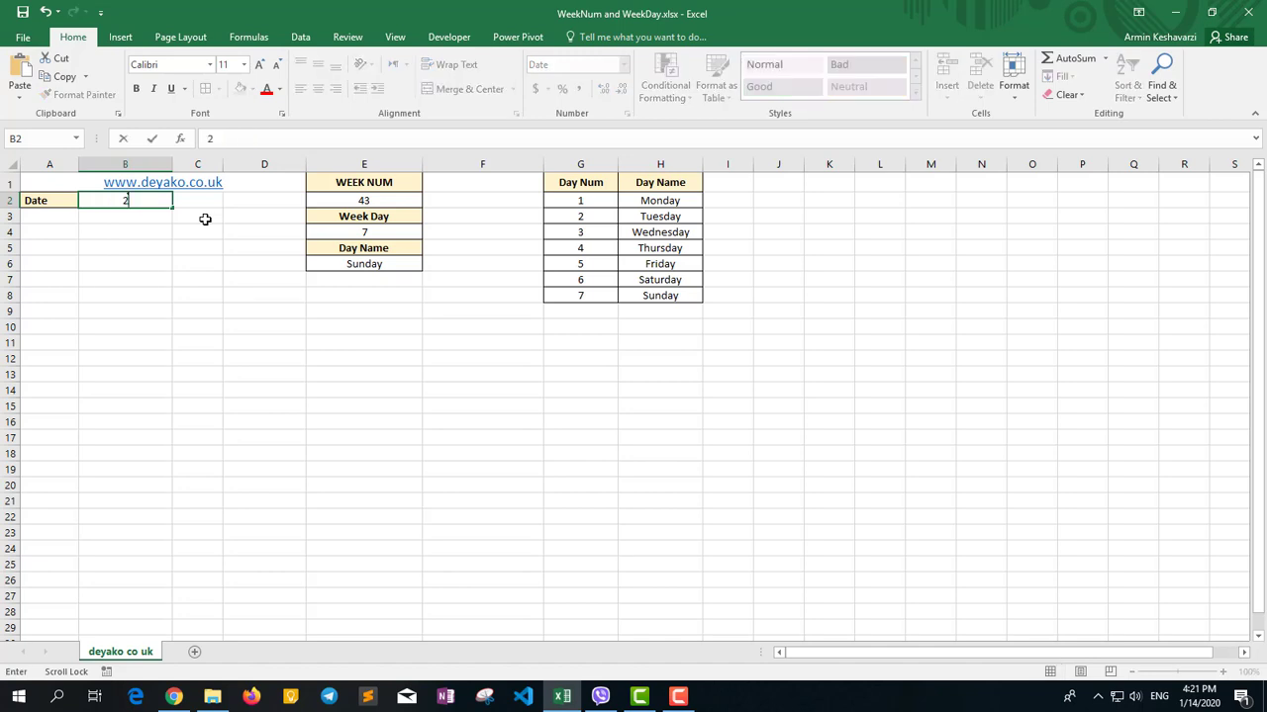
text(/2/2021)
key(Return)
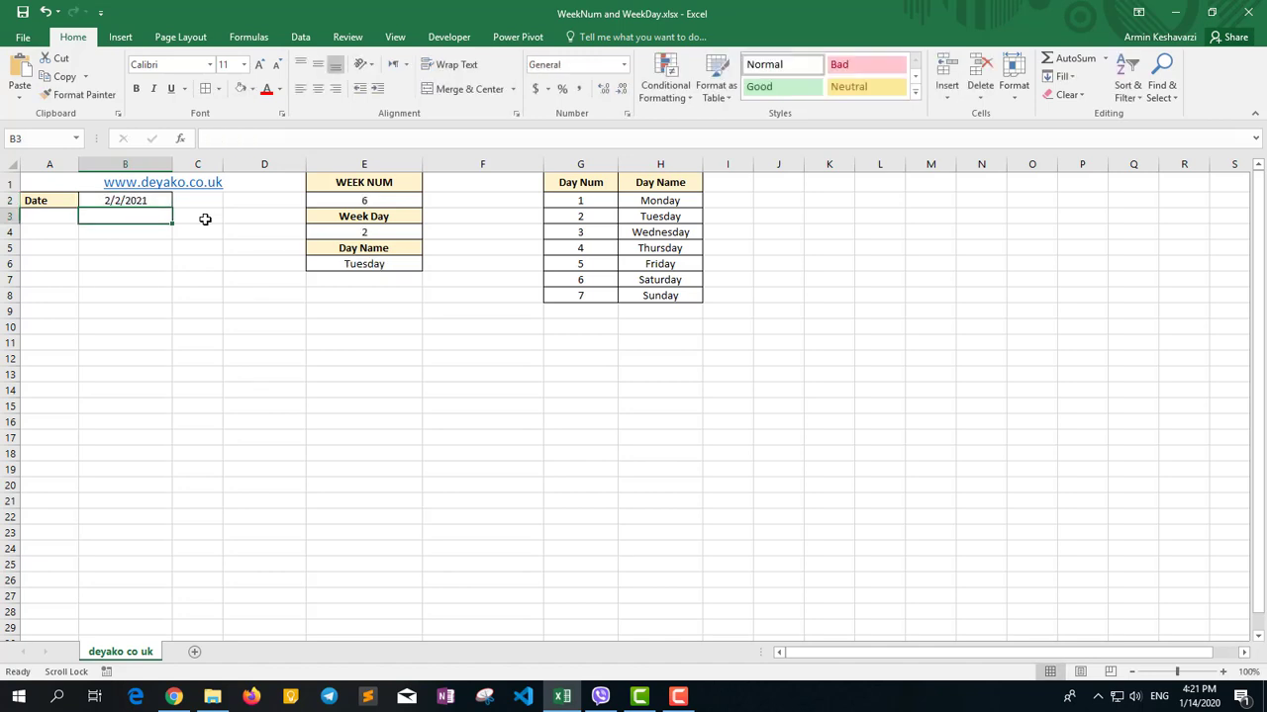
click(362, 203)
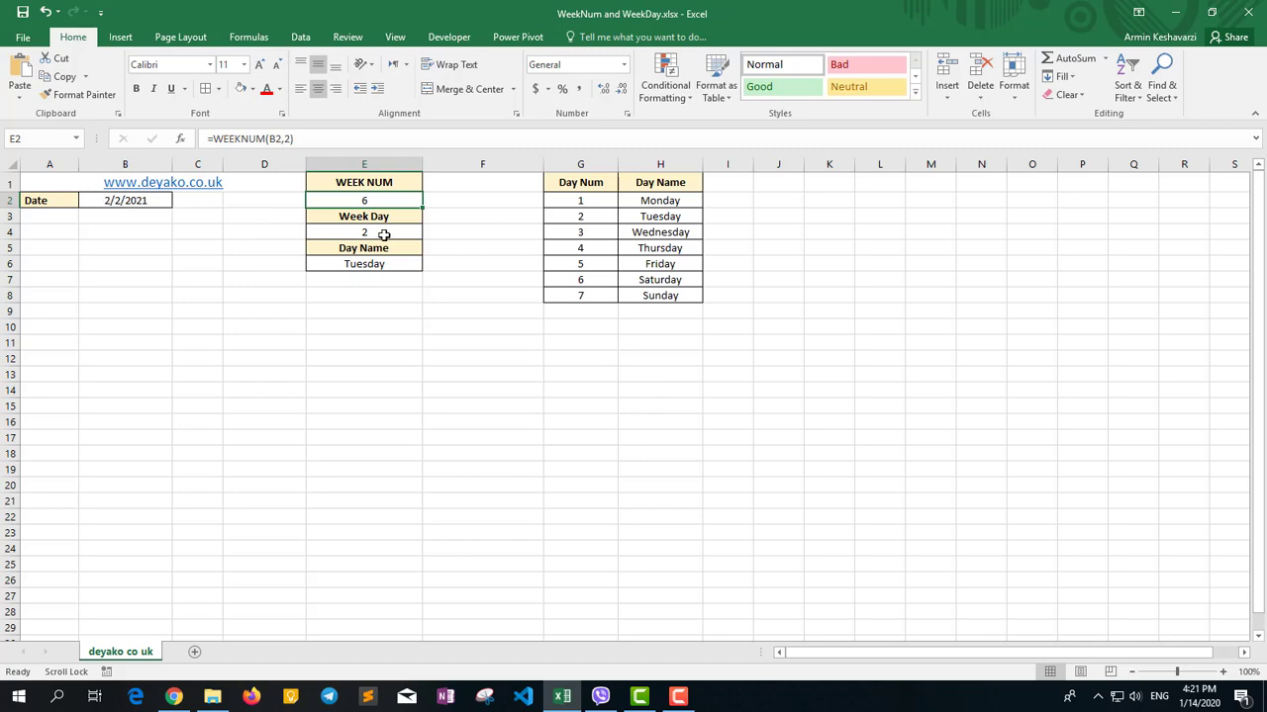
key(ctrl+z)
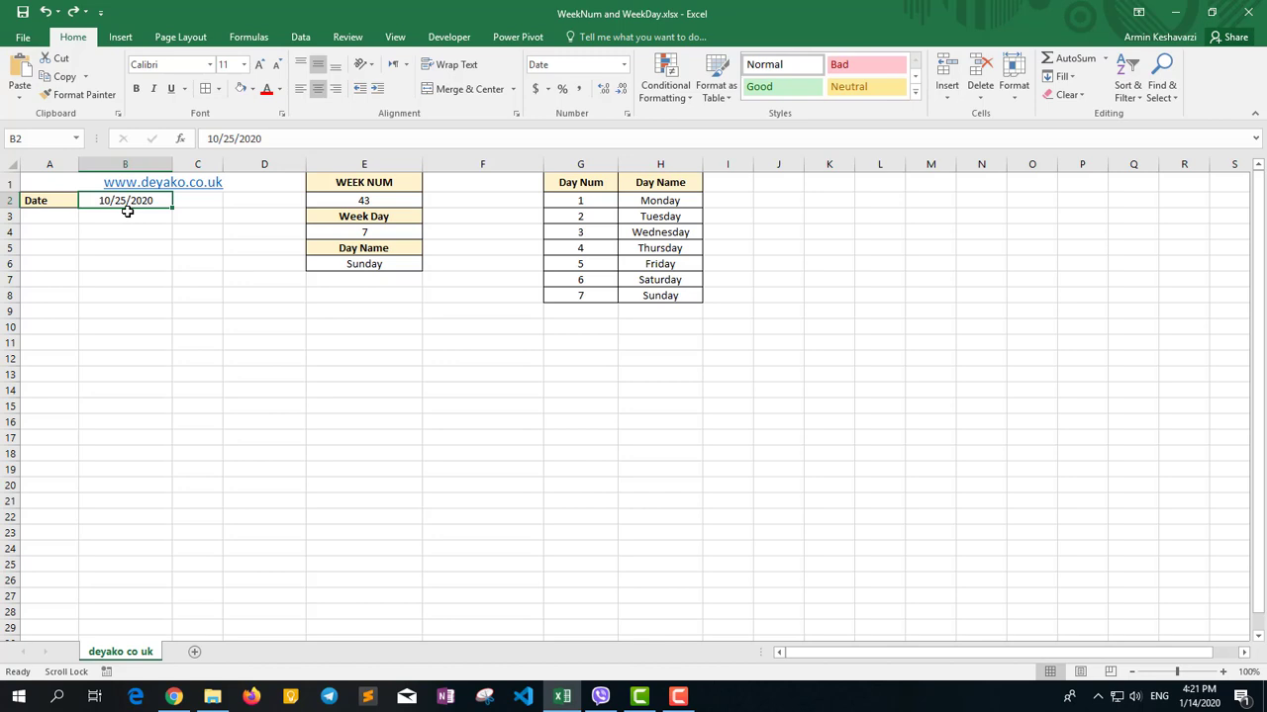
click(397, 199)
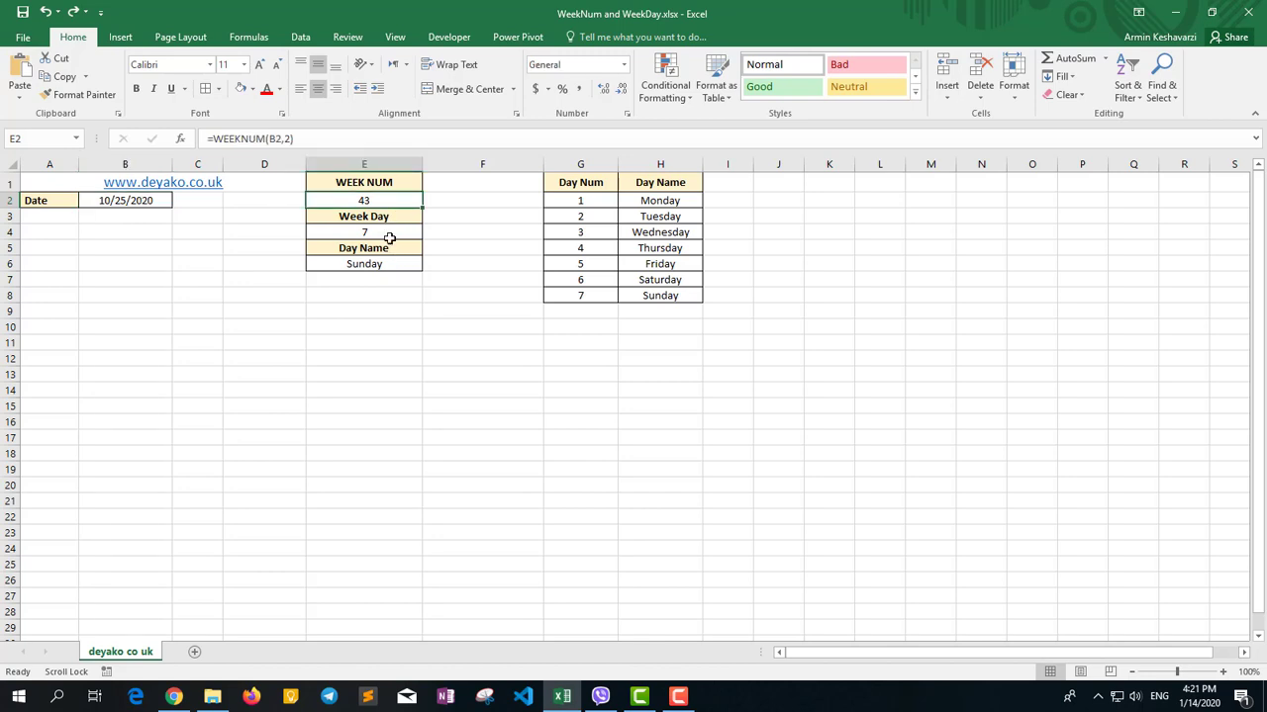
Remove the return type argument from the WEEKDAY formula in E4, keeping B2 as the date reference
click(391, 234)
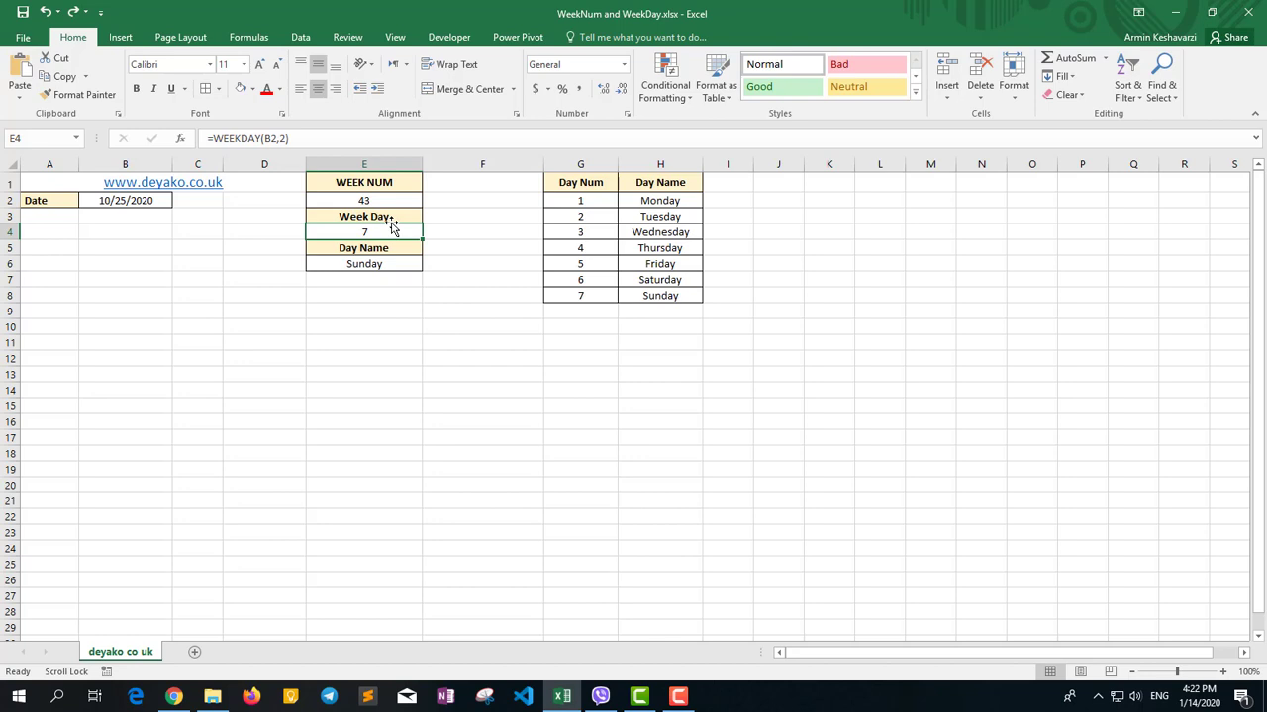
click(305, 136)
key(BackSpace)
key(BackSpace)
key(BackSpace)
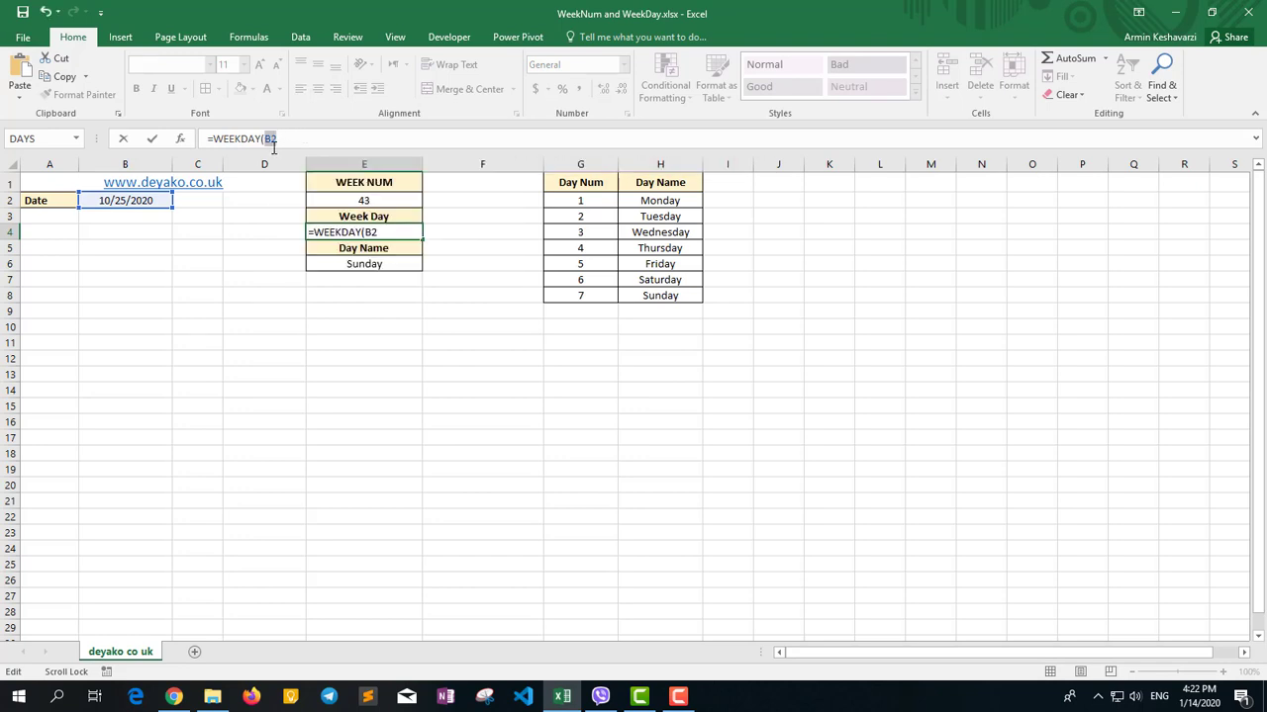
drag(221, 139, 263, 140)
click(285, 138)
Compare the return type options and complete E4 as =WEEKDAY(B2,2), numbering Monday as 1 through Sunday as 7
text(,1)
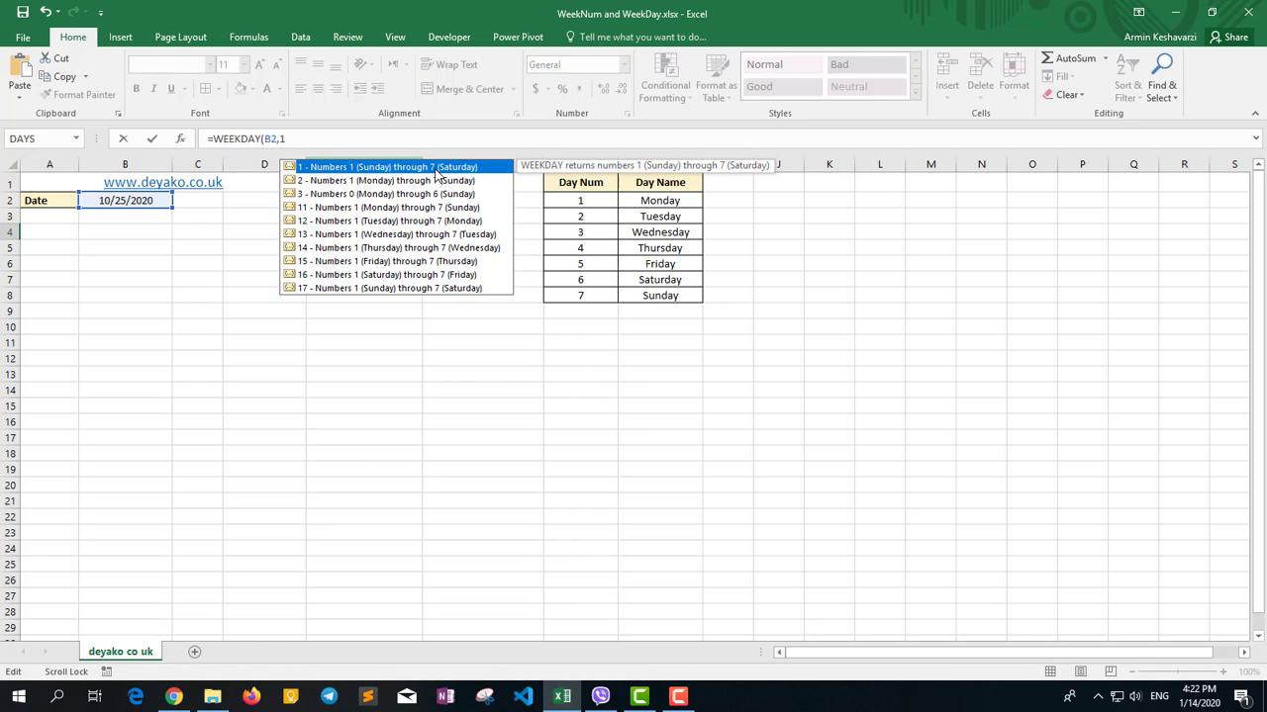
click(325, 182)
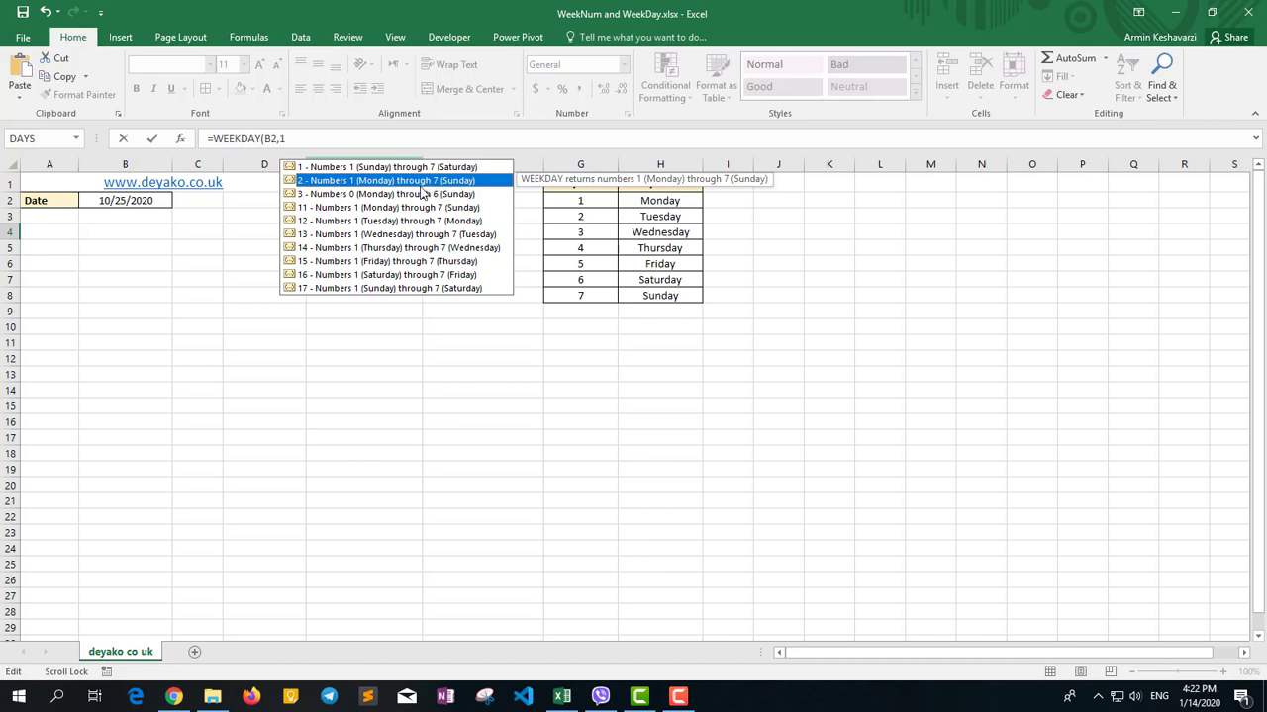
click(386, 197)
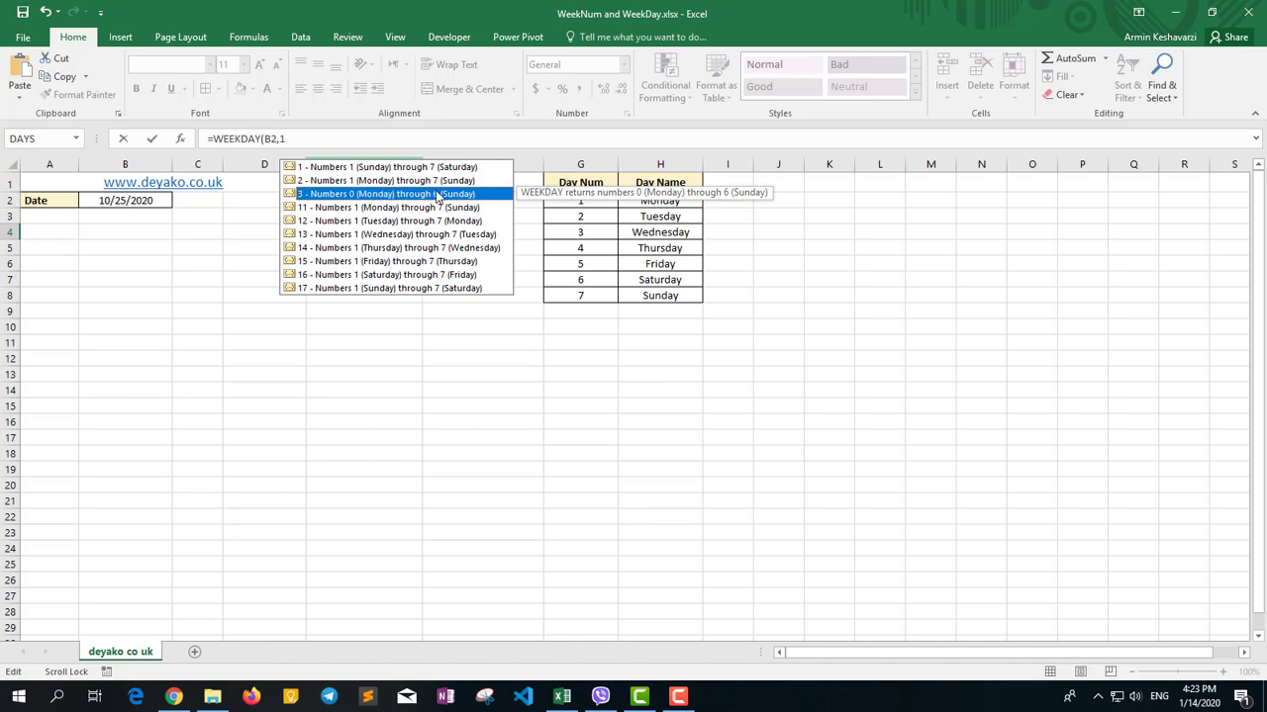
key(BackSpace)
text(2)
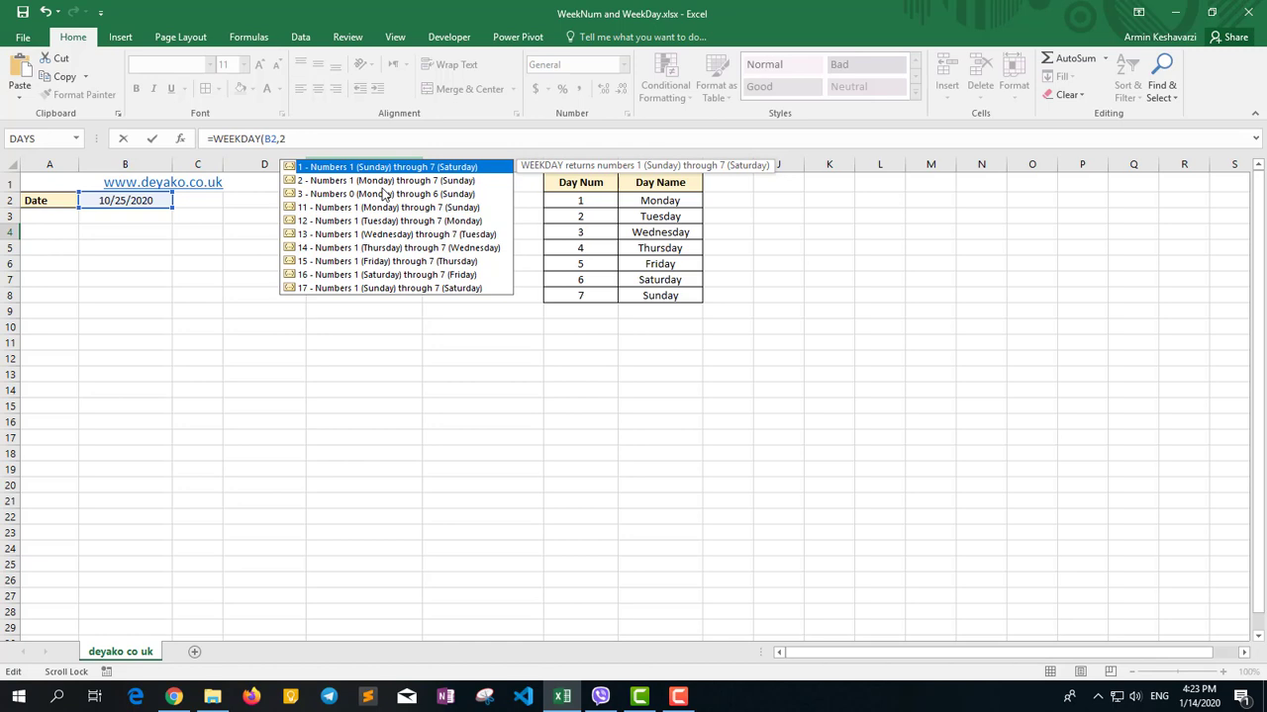
click(384, 182)
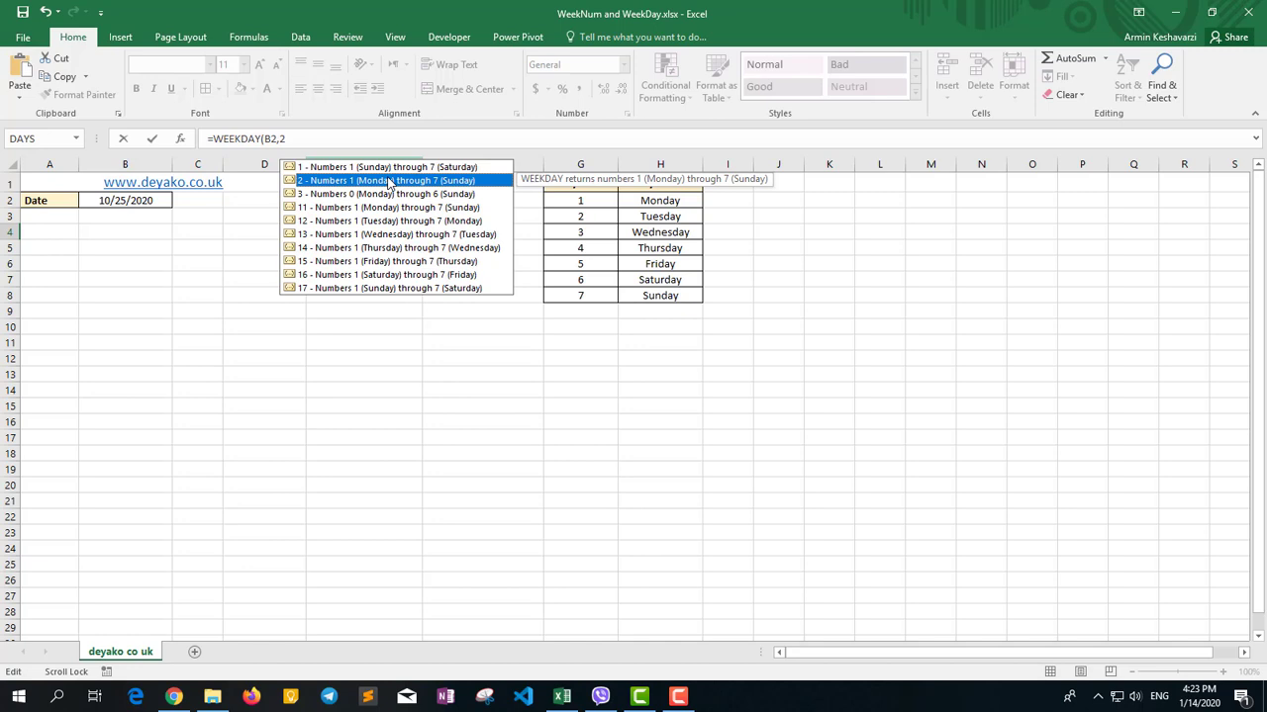
text())
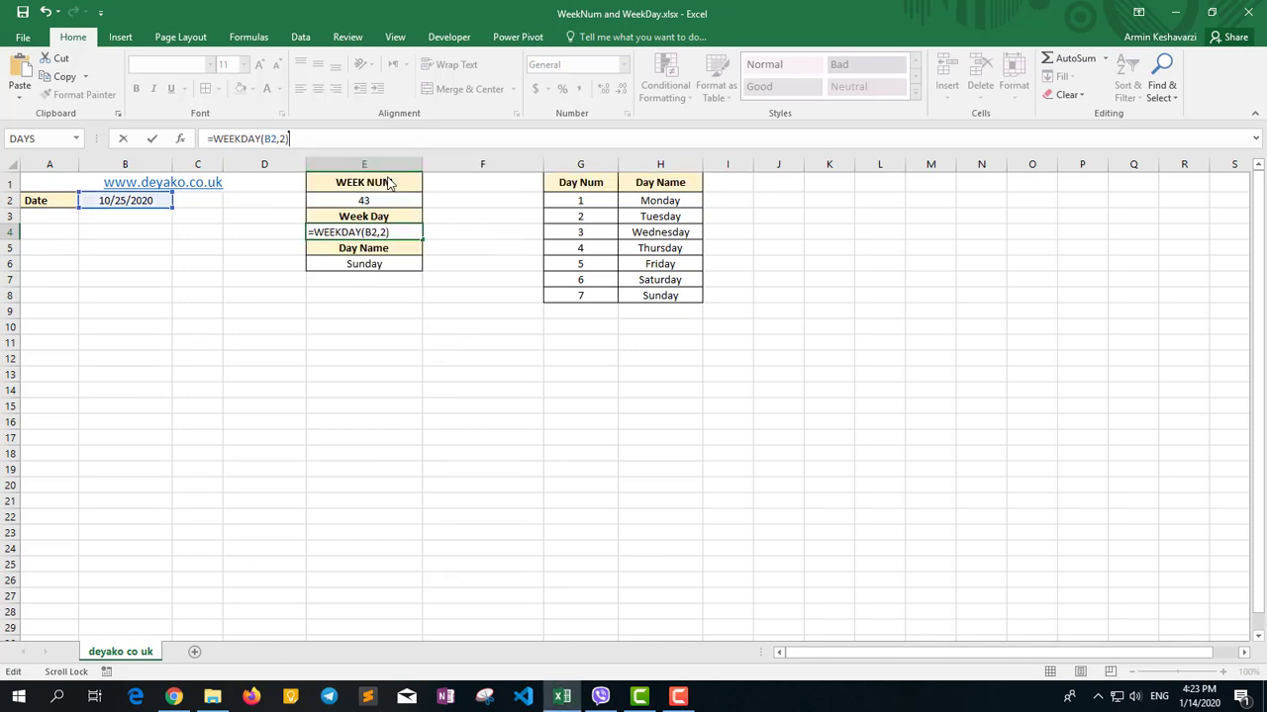
key(Return)
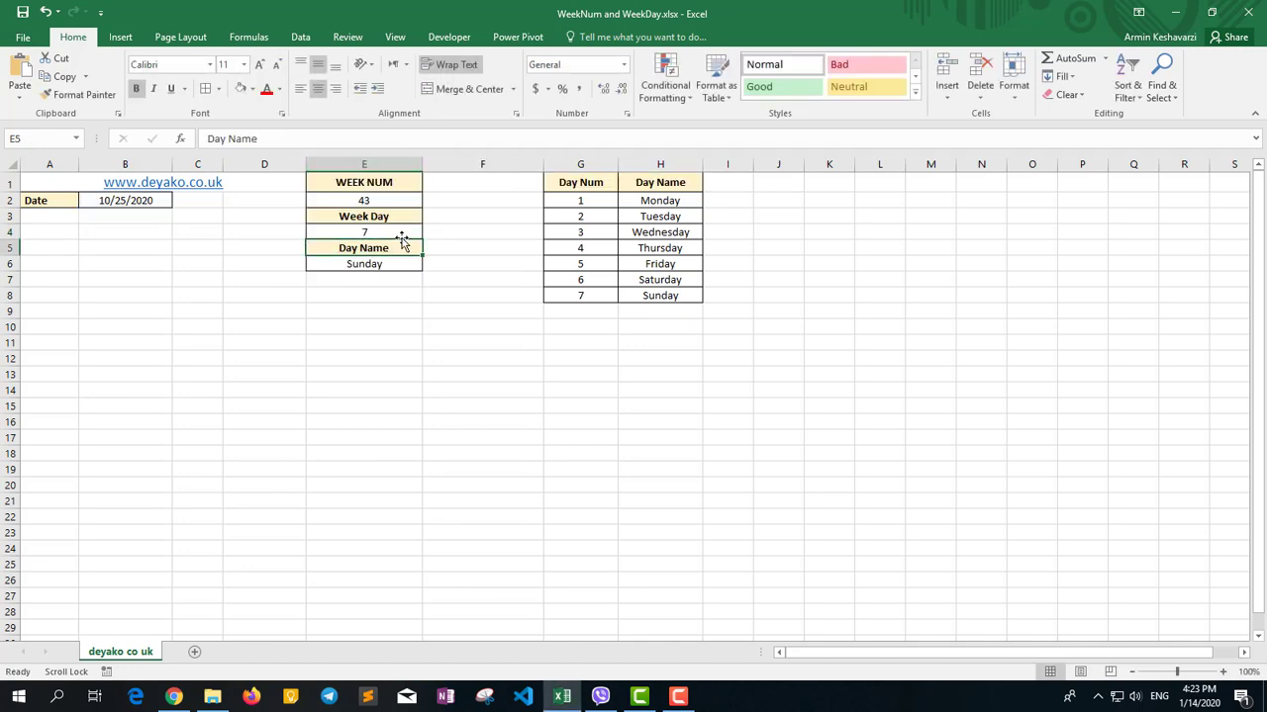
click(401, 226)
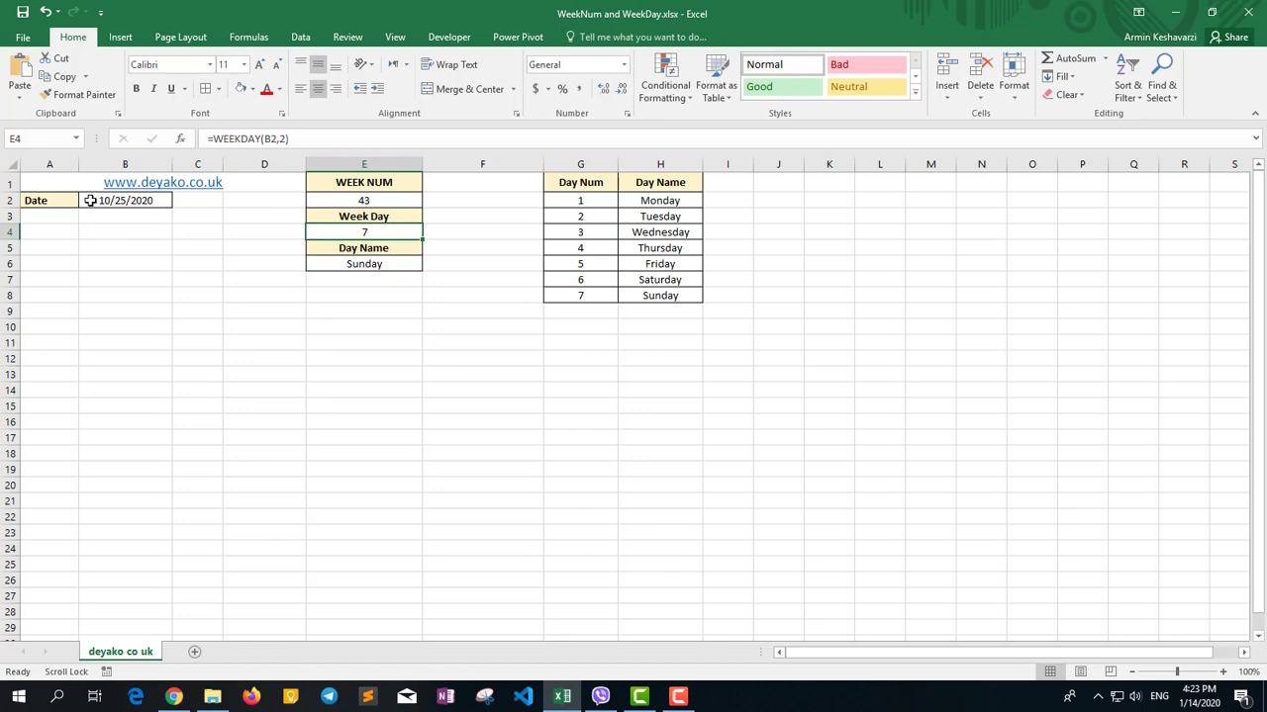
Replace the fixed date in B2 with the TODAY function
click(166, 200)
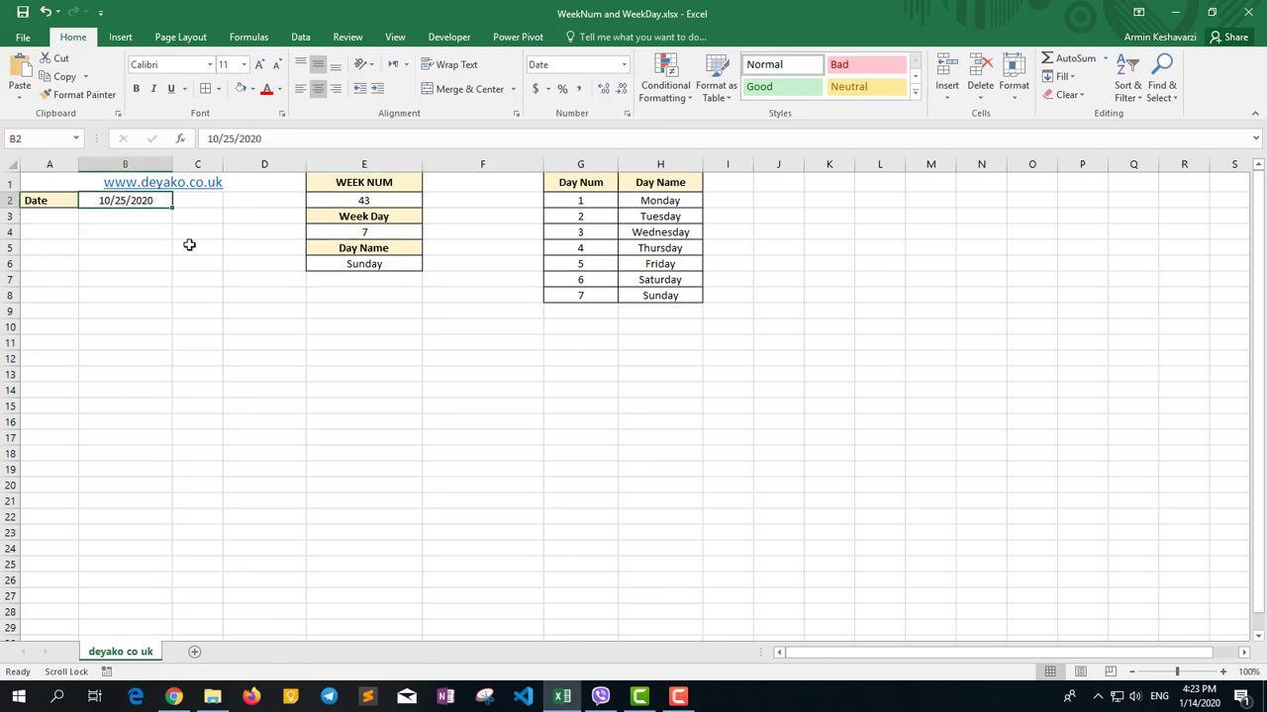
text(=toda)
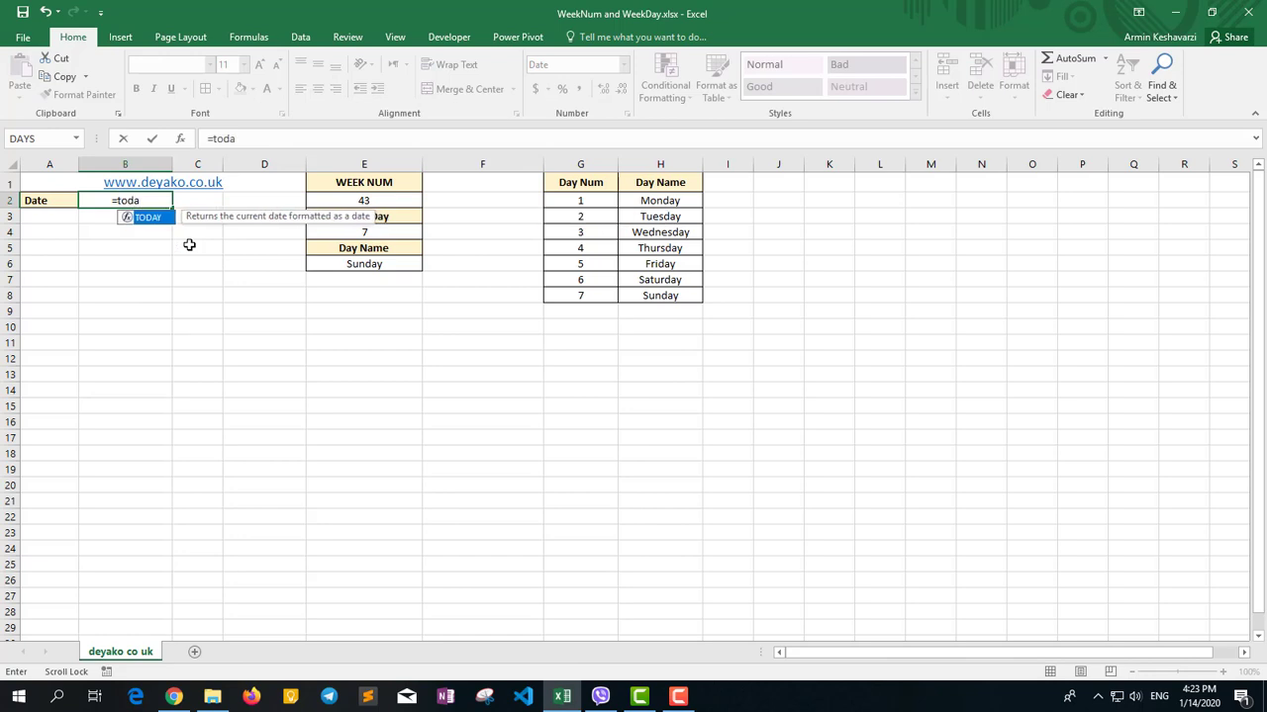
key(Return)
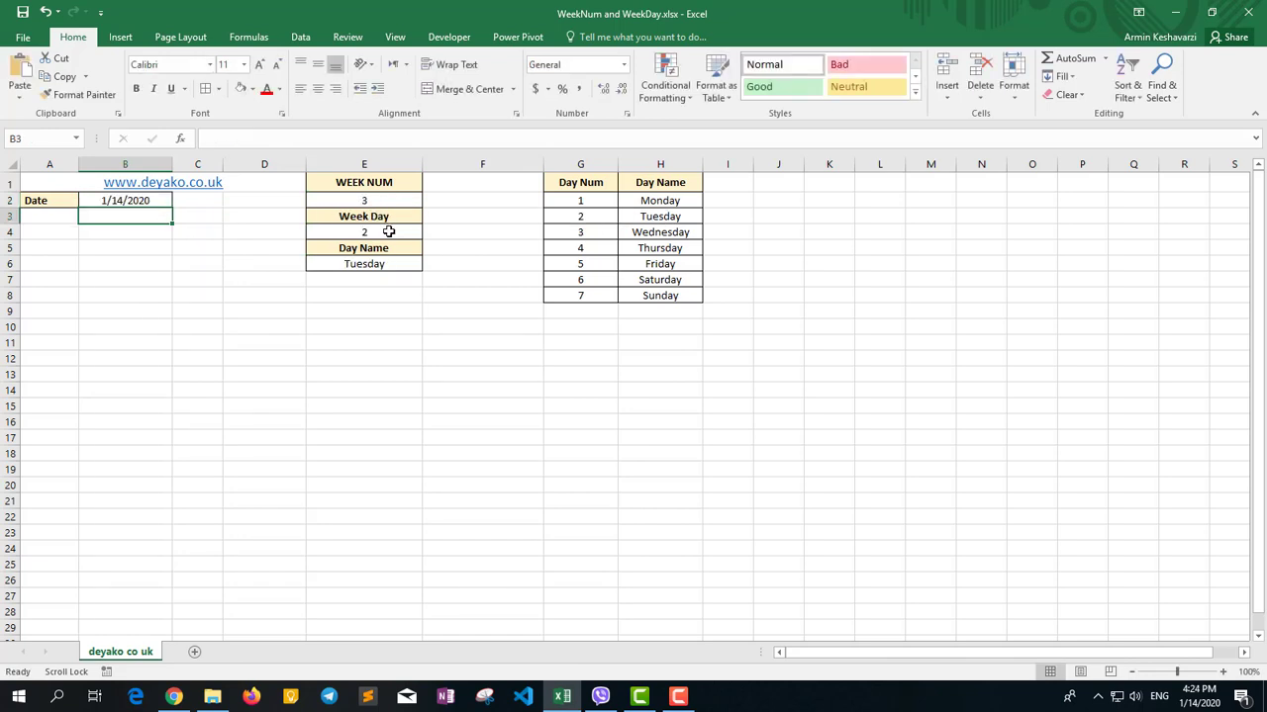
Examine the weekday number in E4 and the Day Num and Day Name columns of the lookup table in G1:H8
click(388, 232)
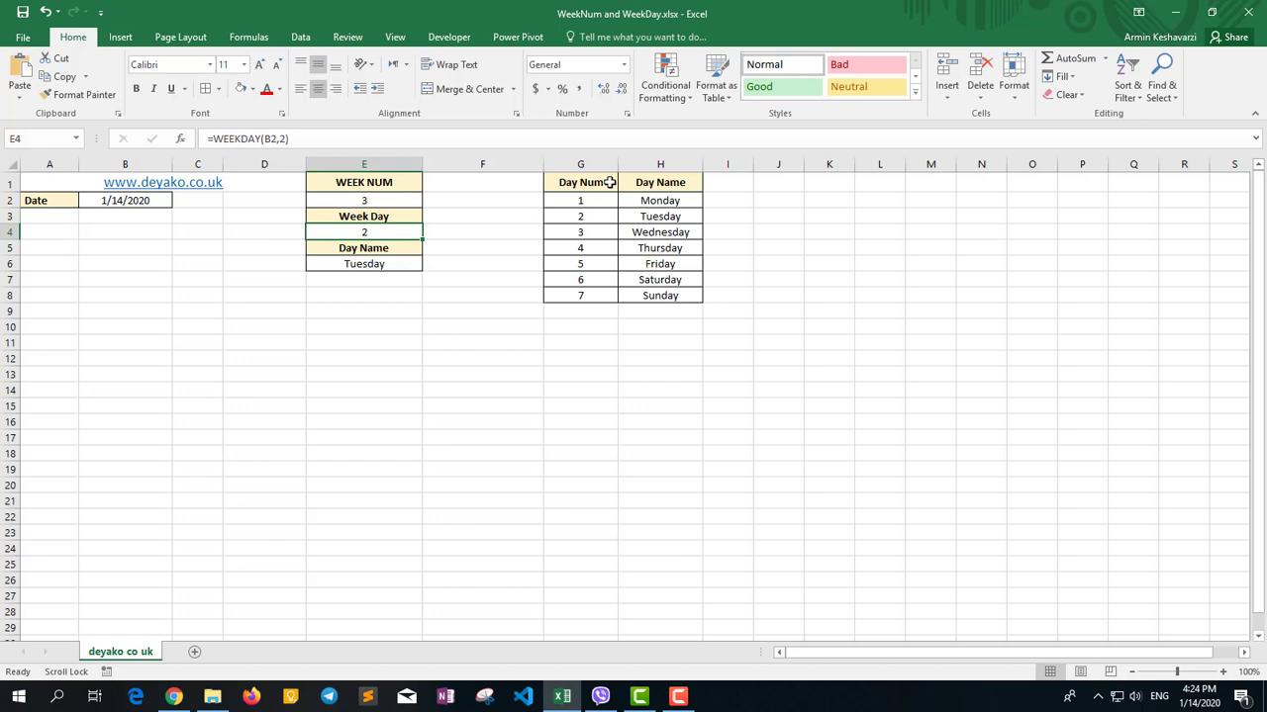
drag(608, 183, 662, 301)
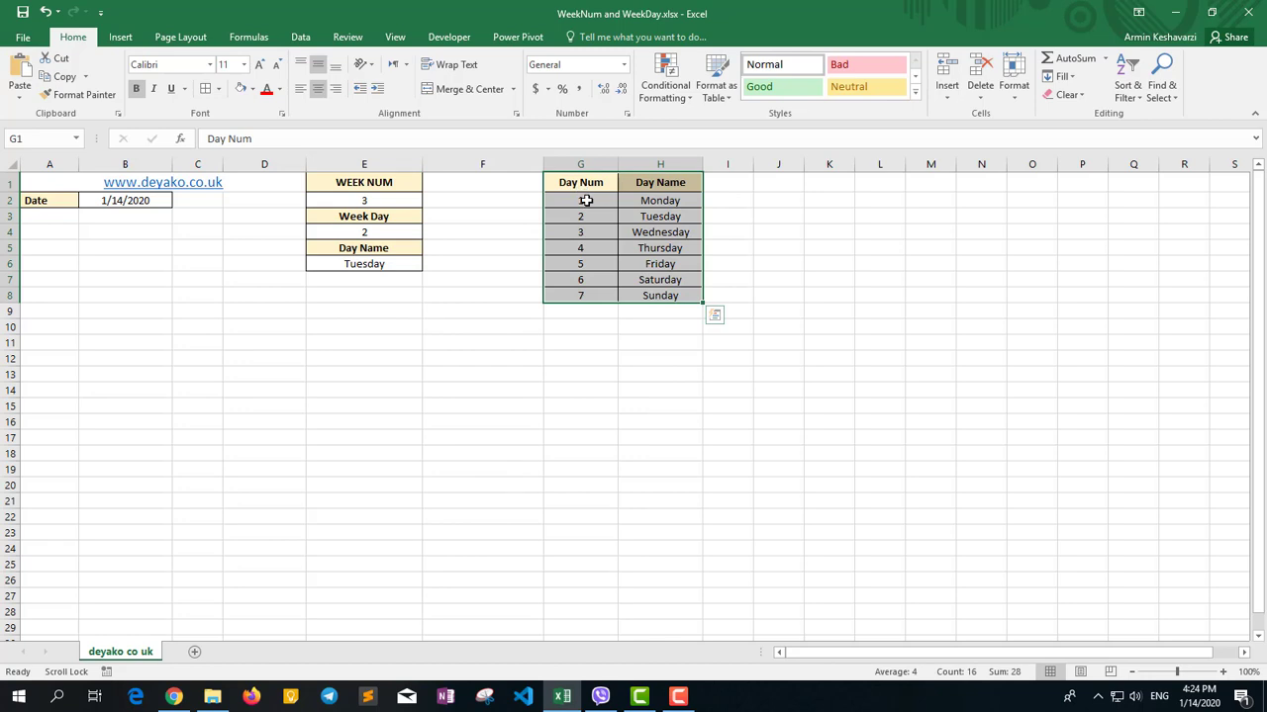
drag(586, 201, 594, 302)
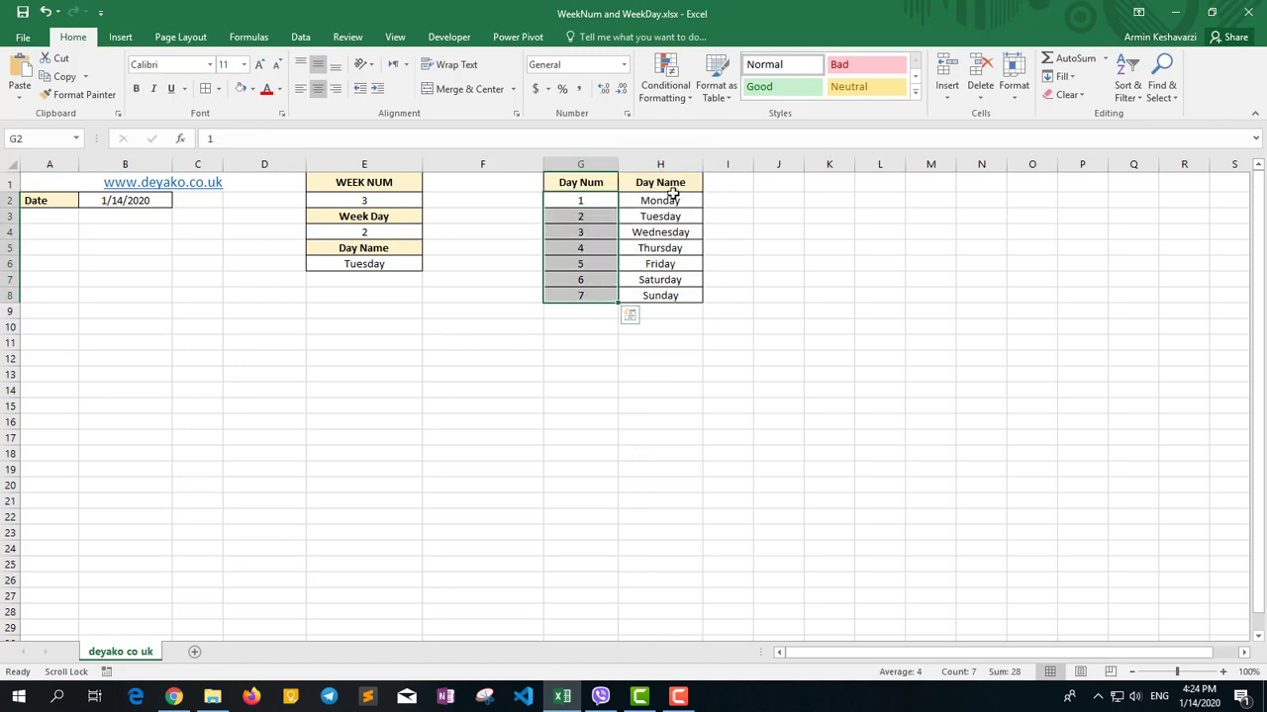
drag(673, 200, 670, 290)
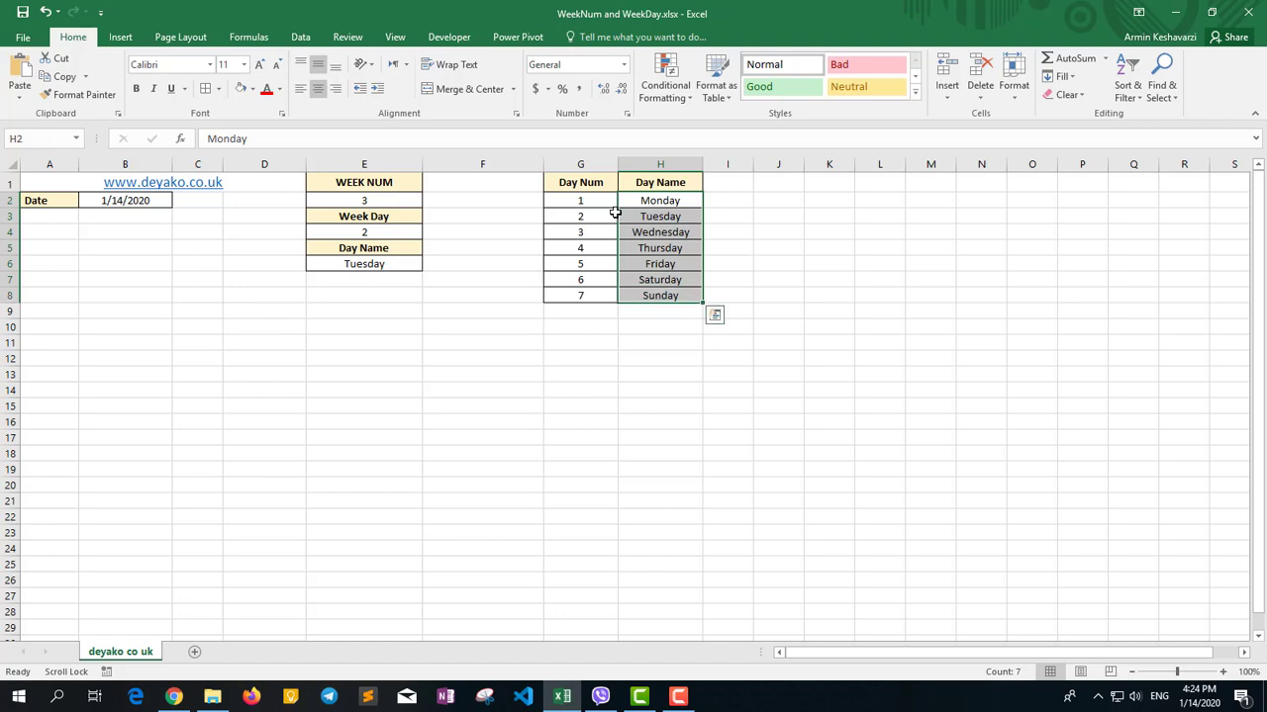
click(594, 201)
click(659, 200)
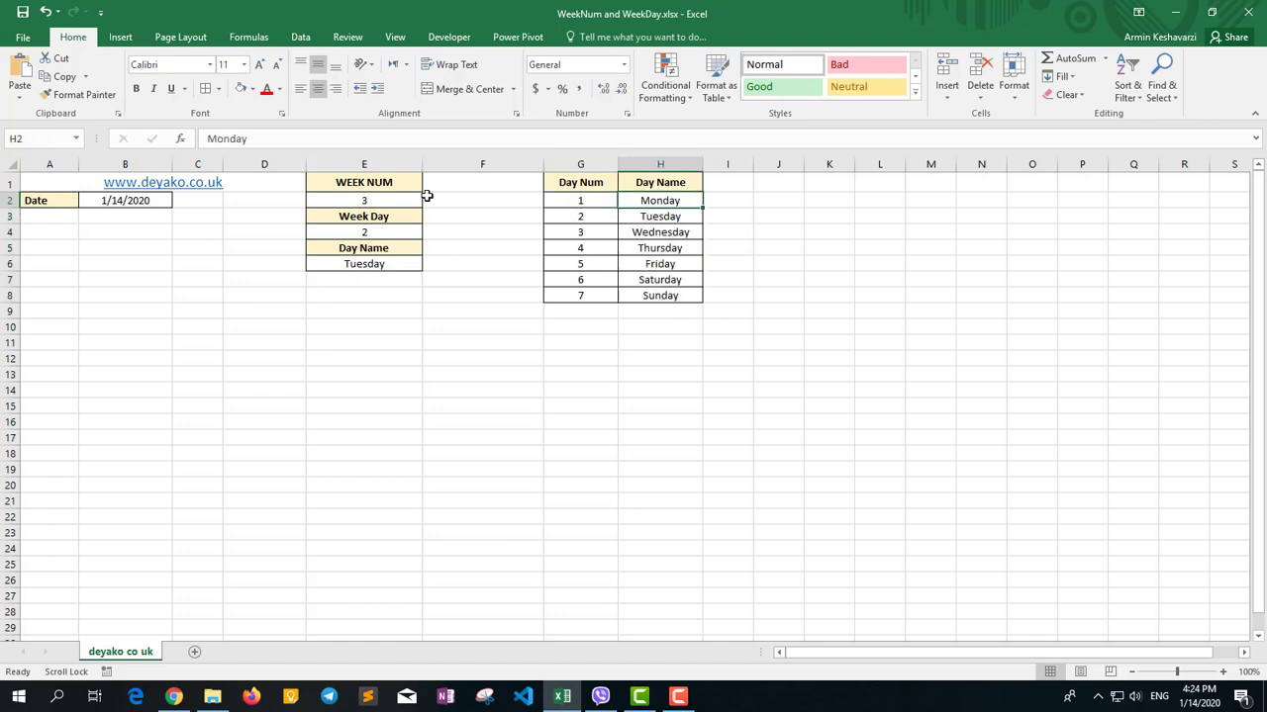
Check the return type argument of the WEEKNUM formula in E2, leaving the formula as it is
click(393, 199)
click(288, 138)
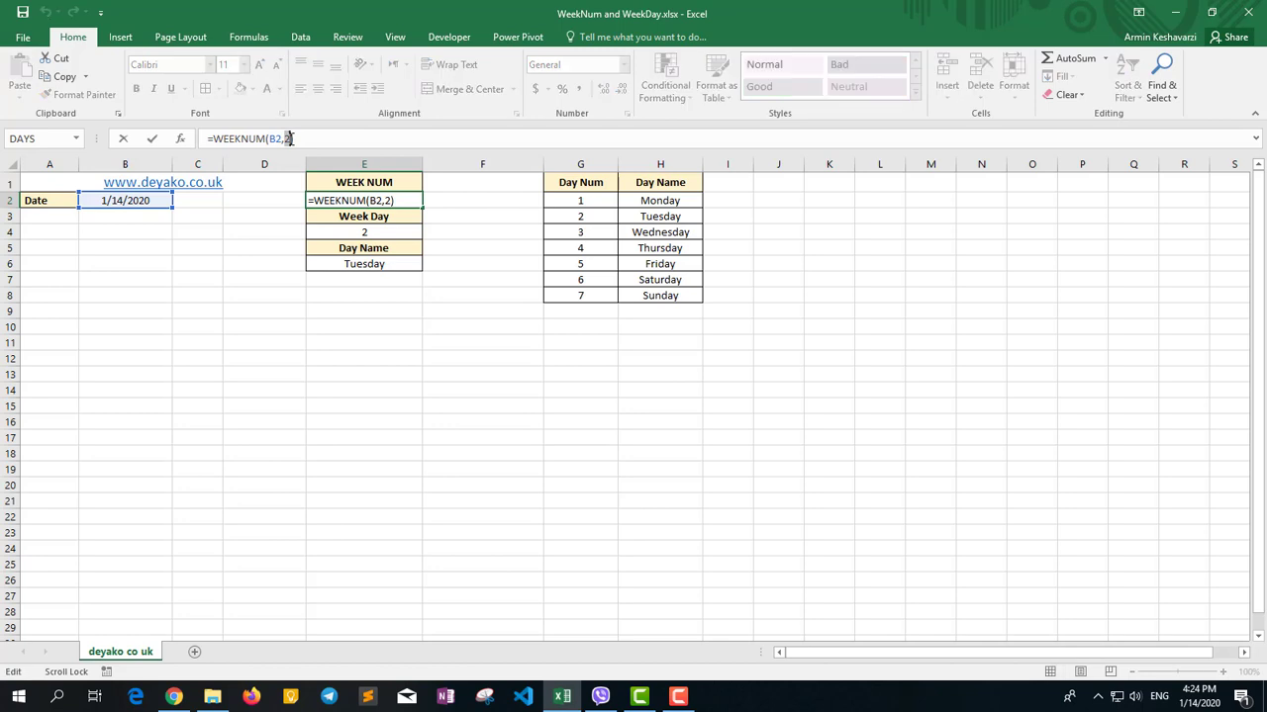
key(Return)
Compare the day numbers with their day names row by row in G2:H8, from Monday to Sunday
drag(580, 200, 673, 281)
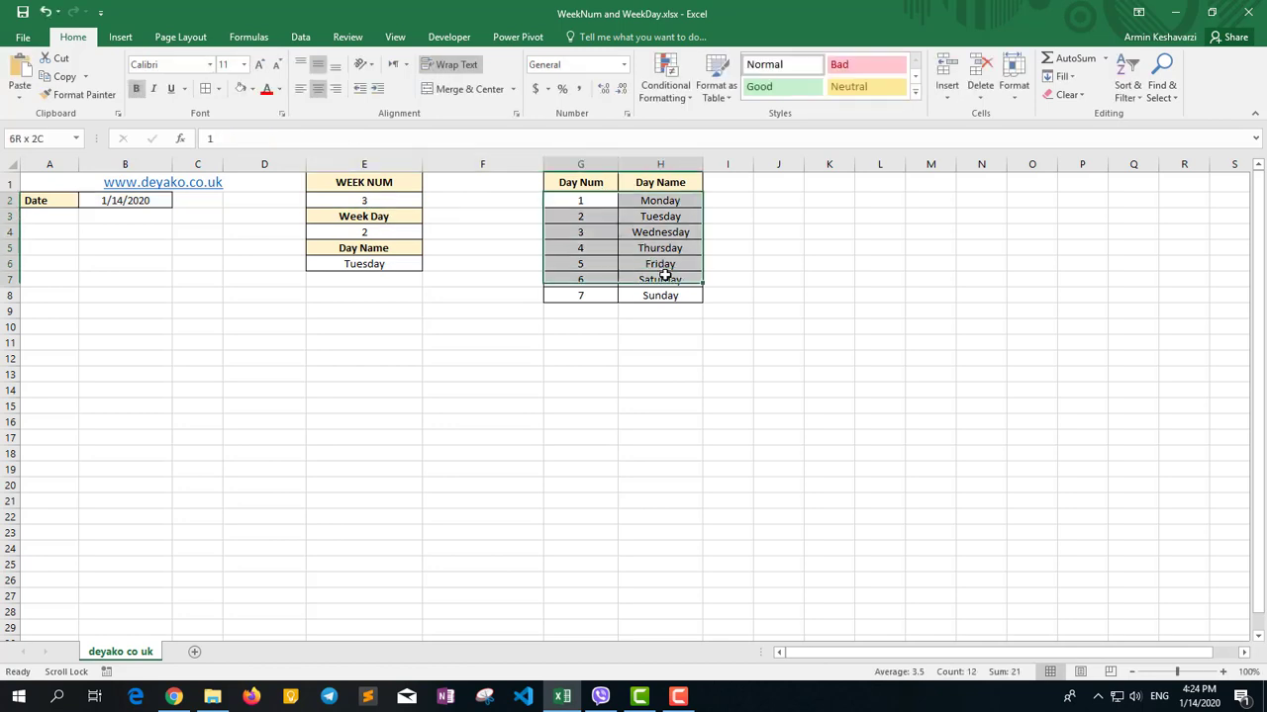
click(590, 201)
click(653, 203)
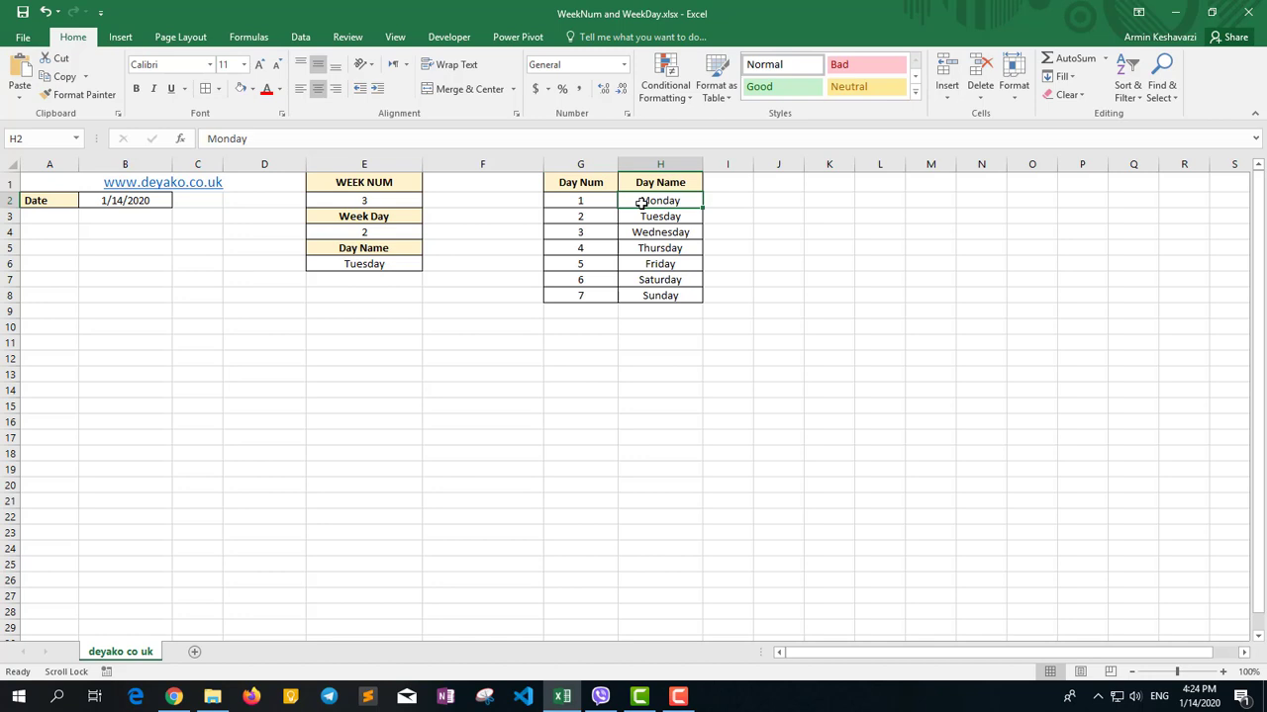
click(580, 217)
click(665, 219)
click(591, 233)
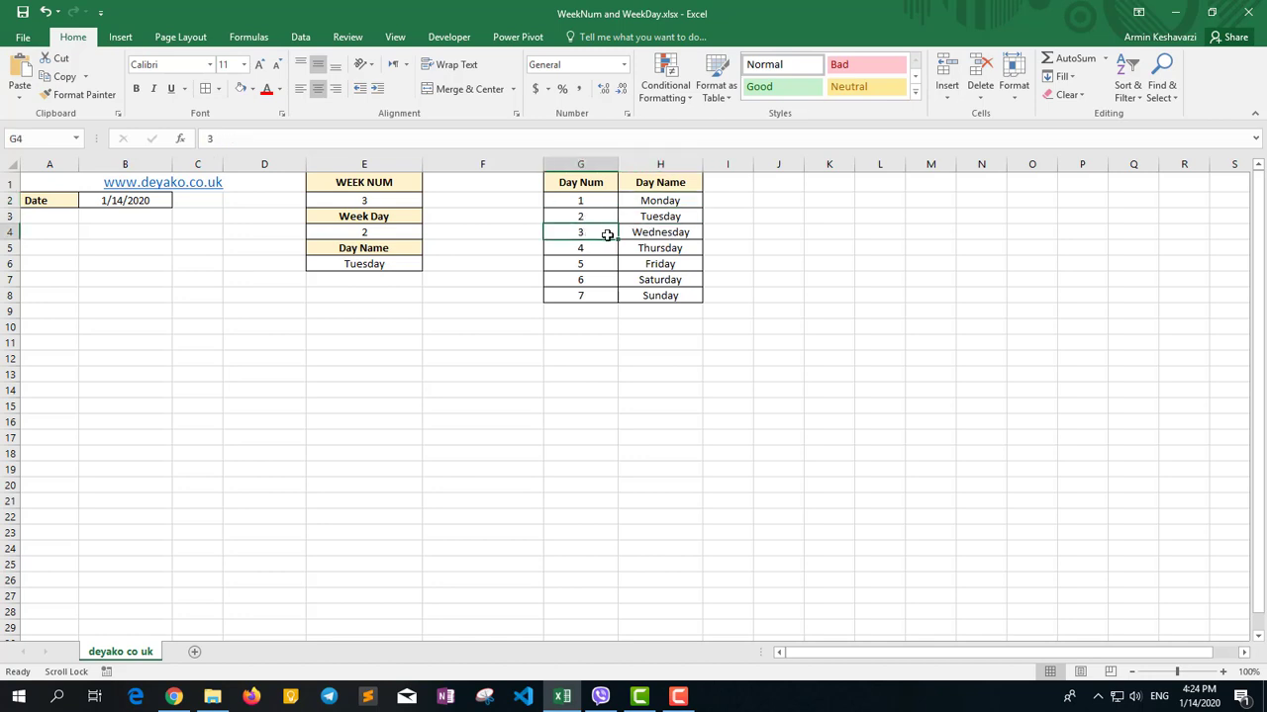
click(683, 237)
drag(667, 295, 588, 295)
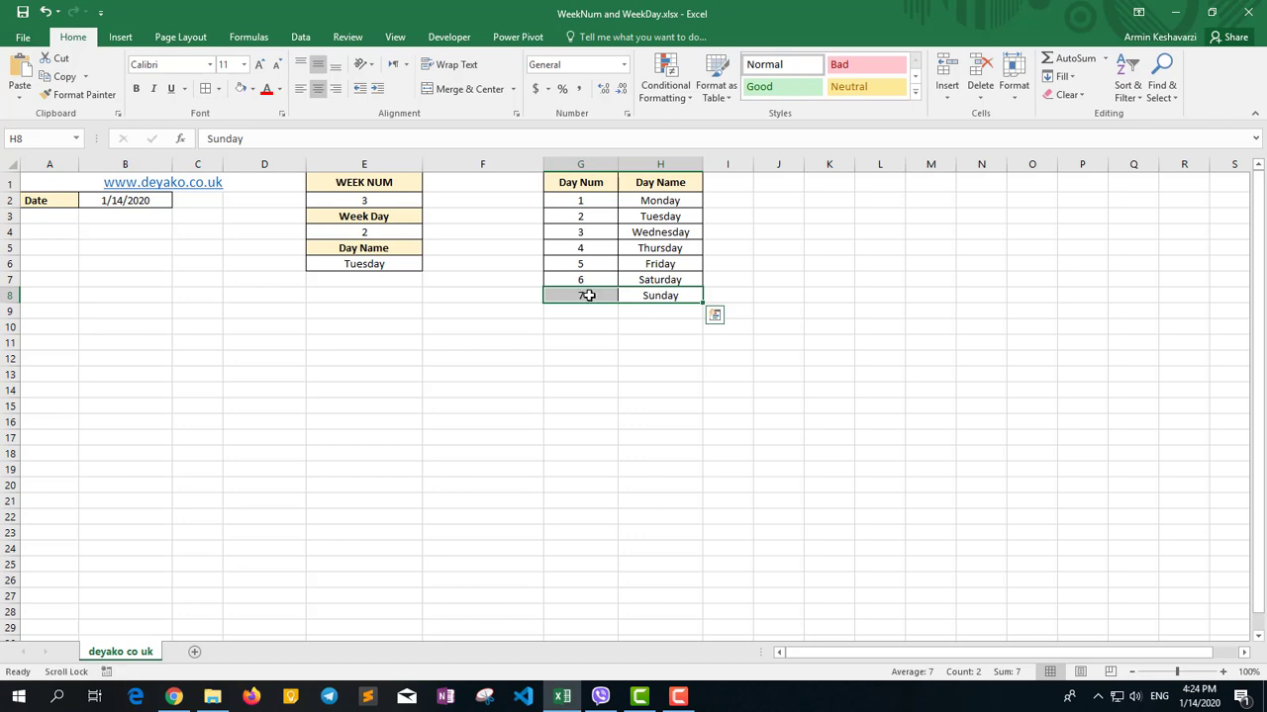
click(557, 290)
Examine the lookup value, table range, column index and match type of the VLOOKUP formula in E6
click(376, 263)
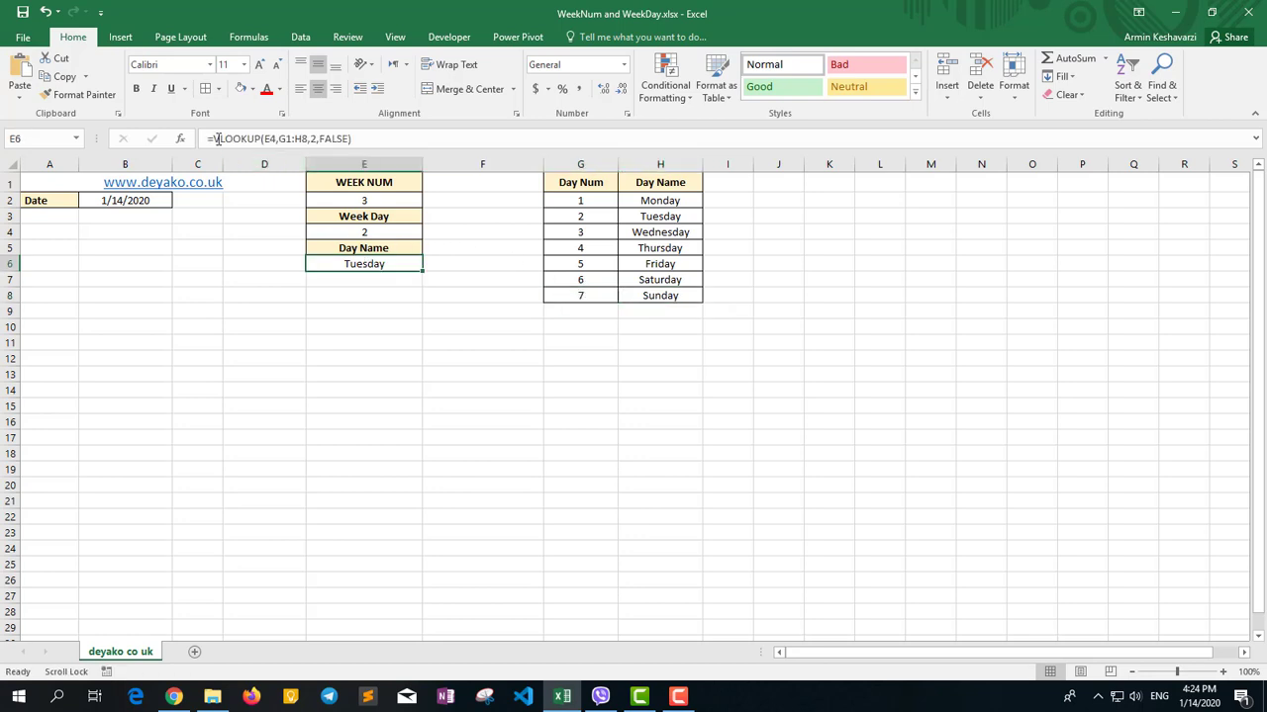
drag(217, 138, 263, 139)
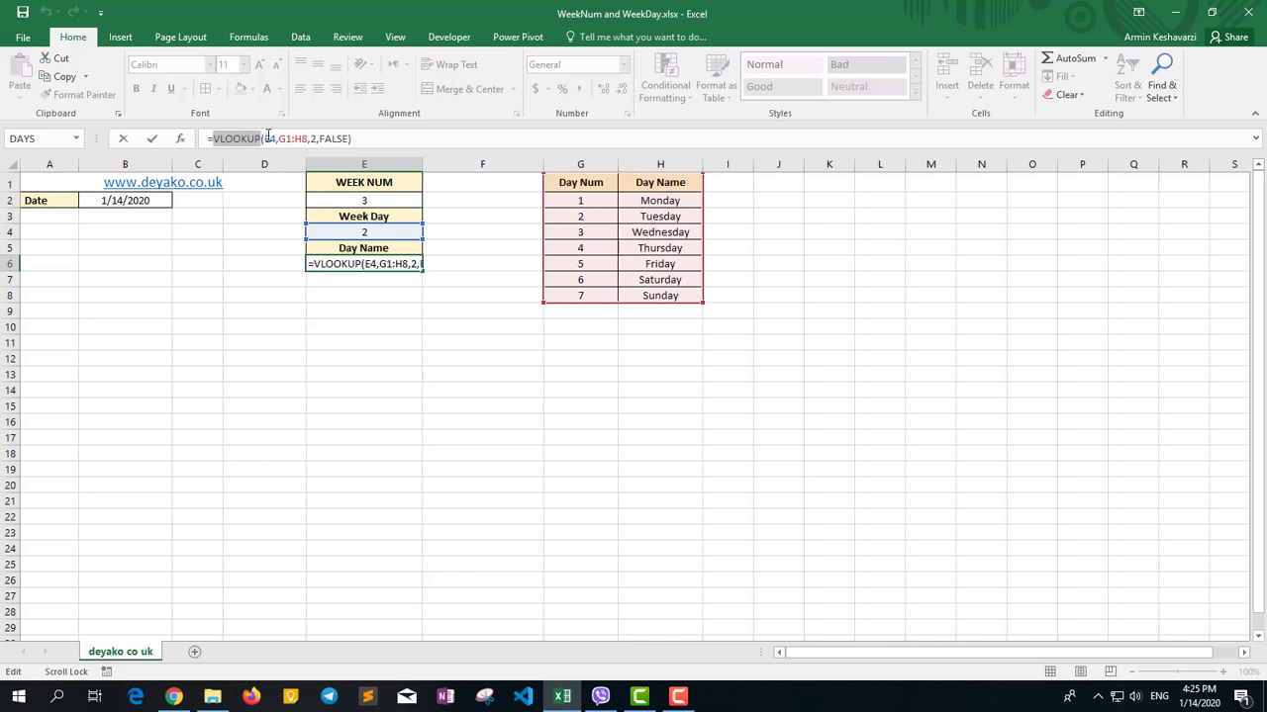
click(273, 138)
drag(274, 137, 275, 138)
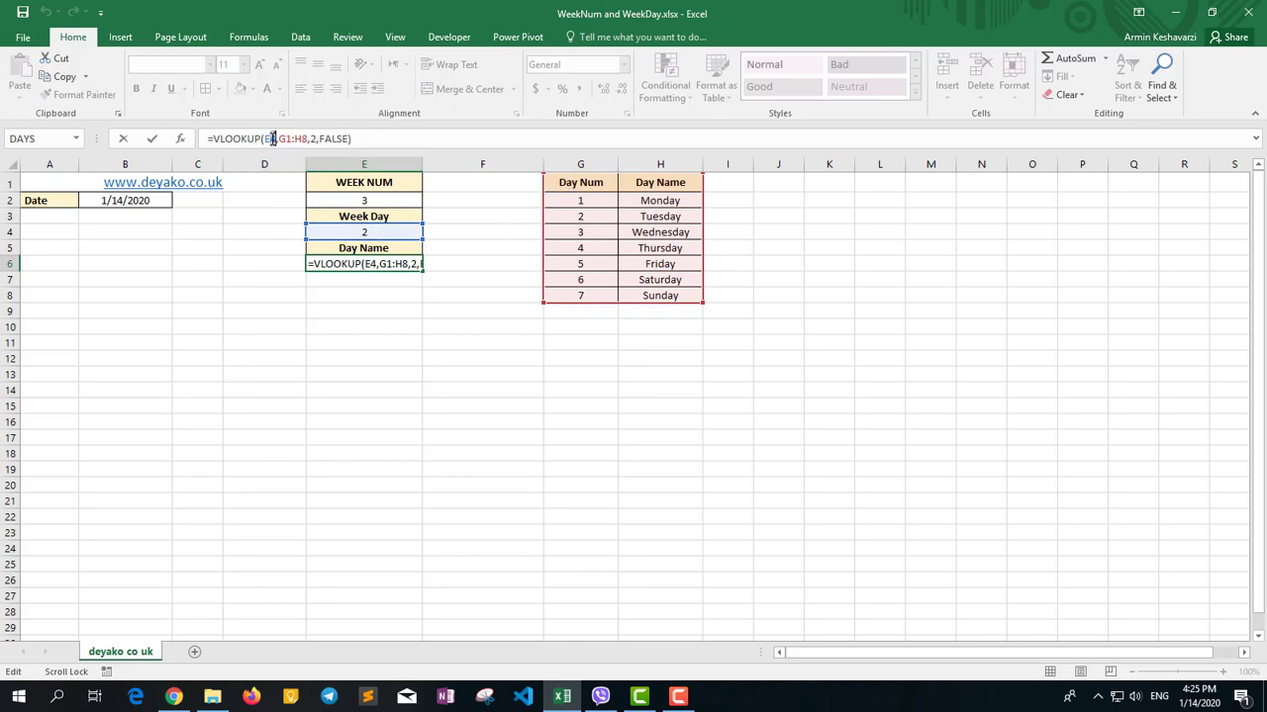
drag(280, 140, 307, 144)
double_click(313, 138)
drag(328, 140, 348, 141)
click(267, 141)
key(Return)
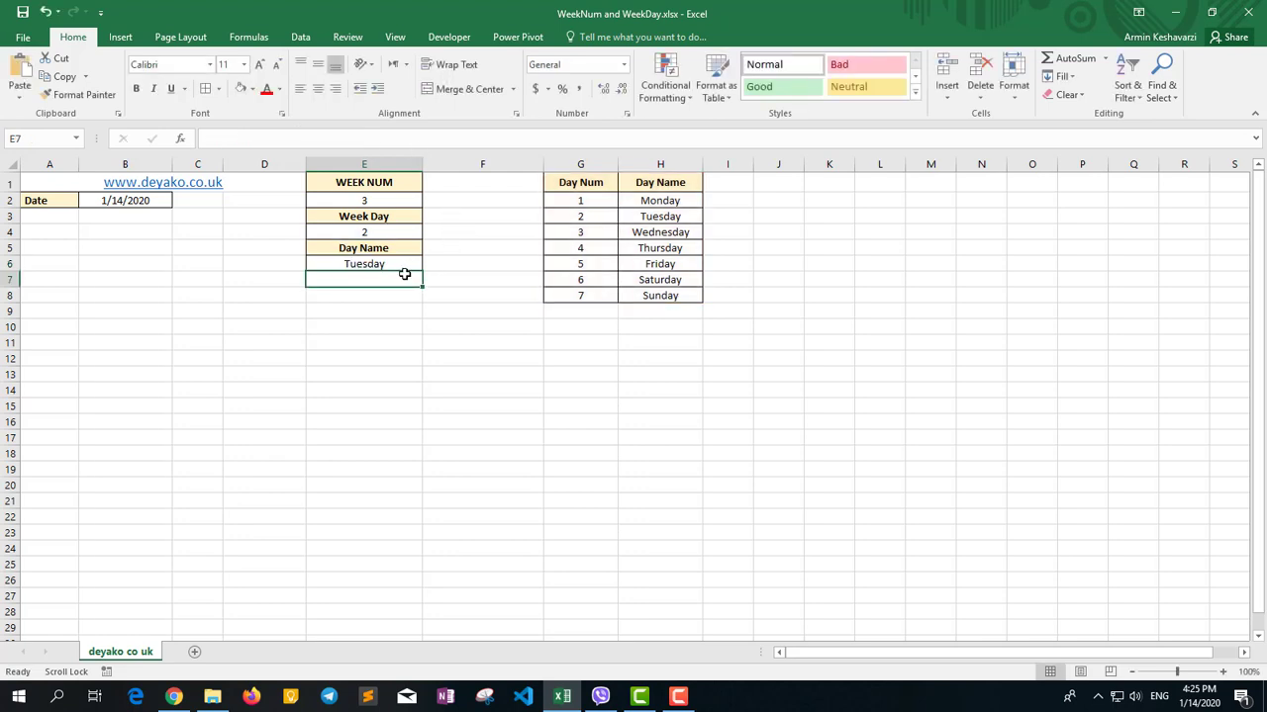
Replace the TODAY function in B2 with the date 1/15/2020 to test the day name formula in E6
click(376, 264)
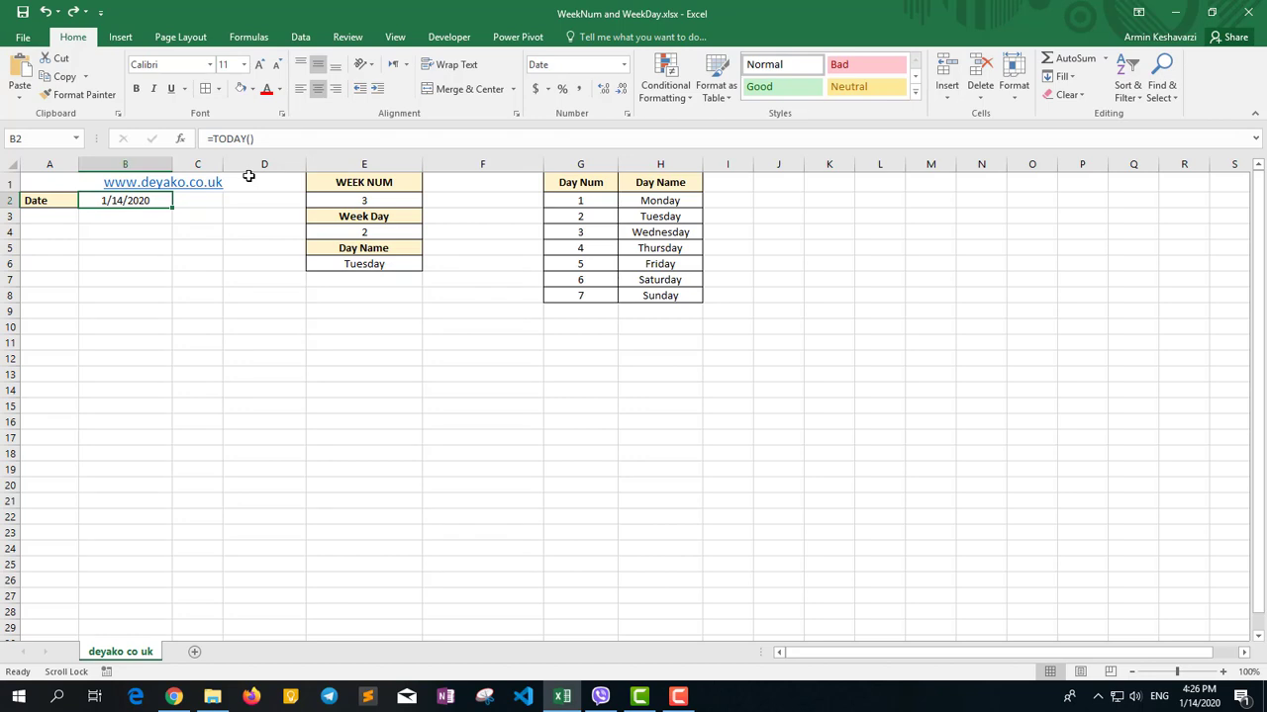
text(1/15)
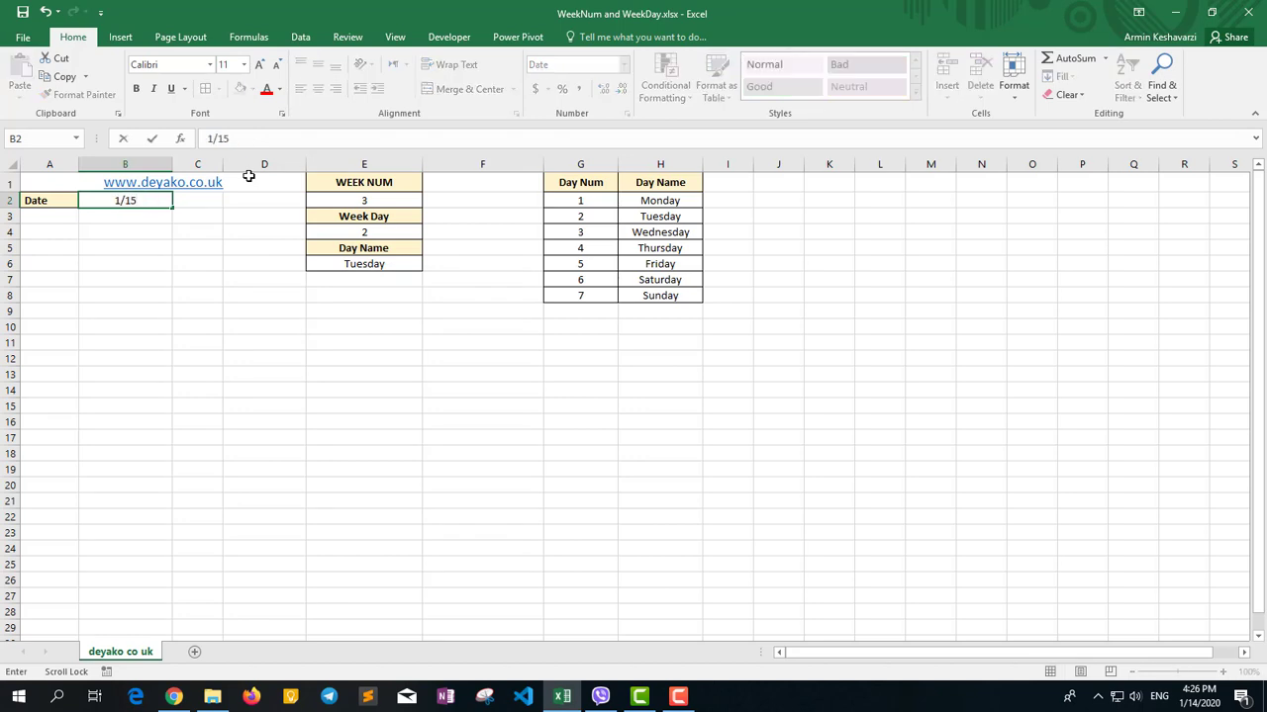
text(/2020)
key(Return)
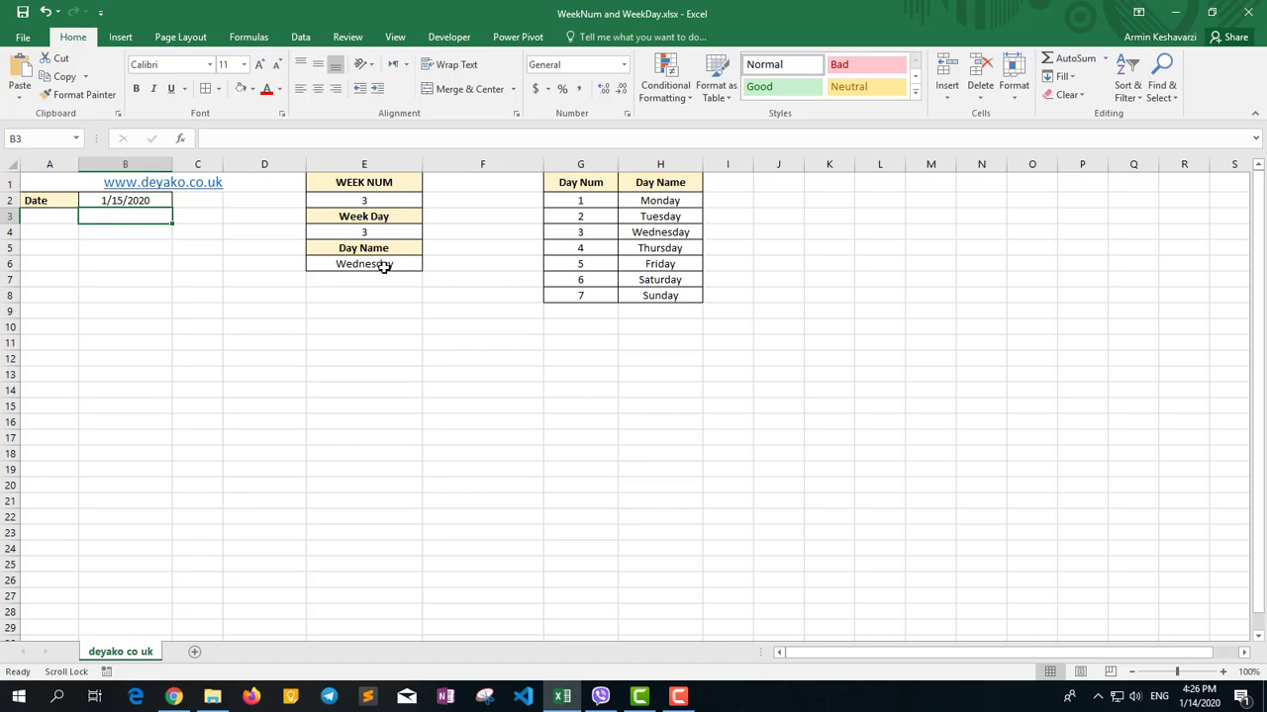
click(126, 201)
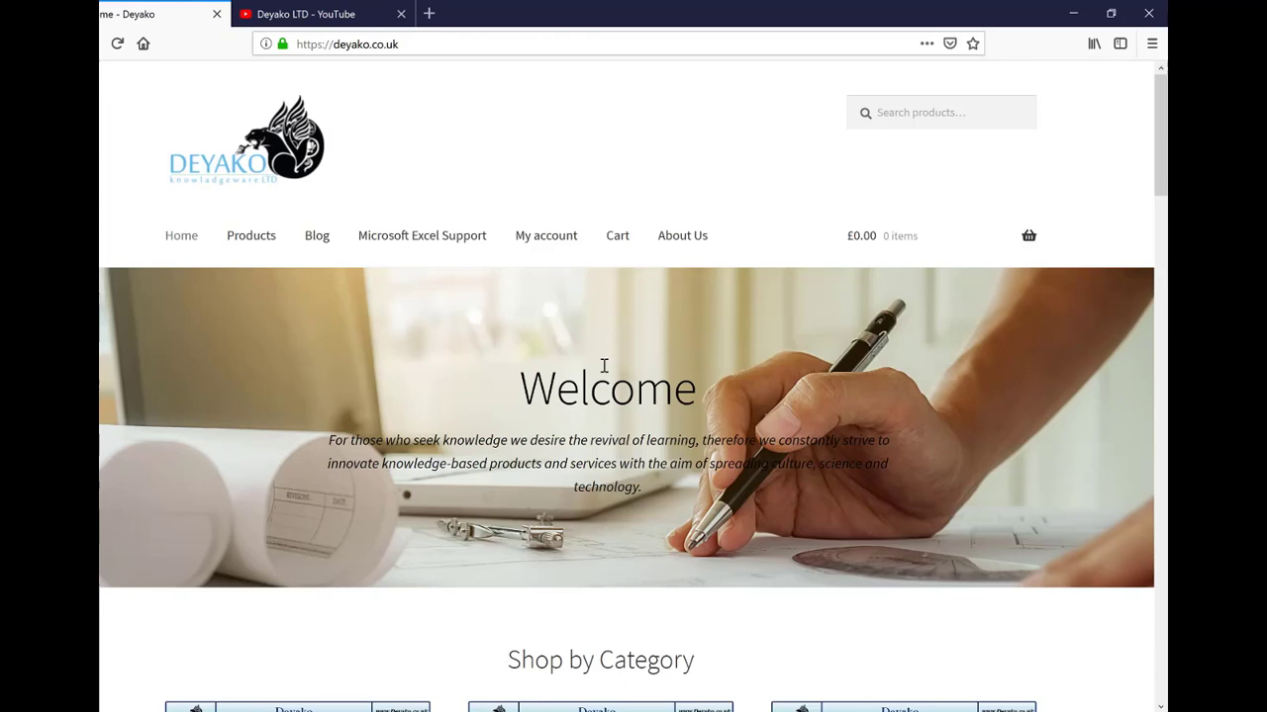
Look through the product categories and new products on the Deyako home page in the web browser
scroll(604, 366, down, 10)
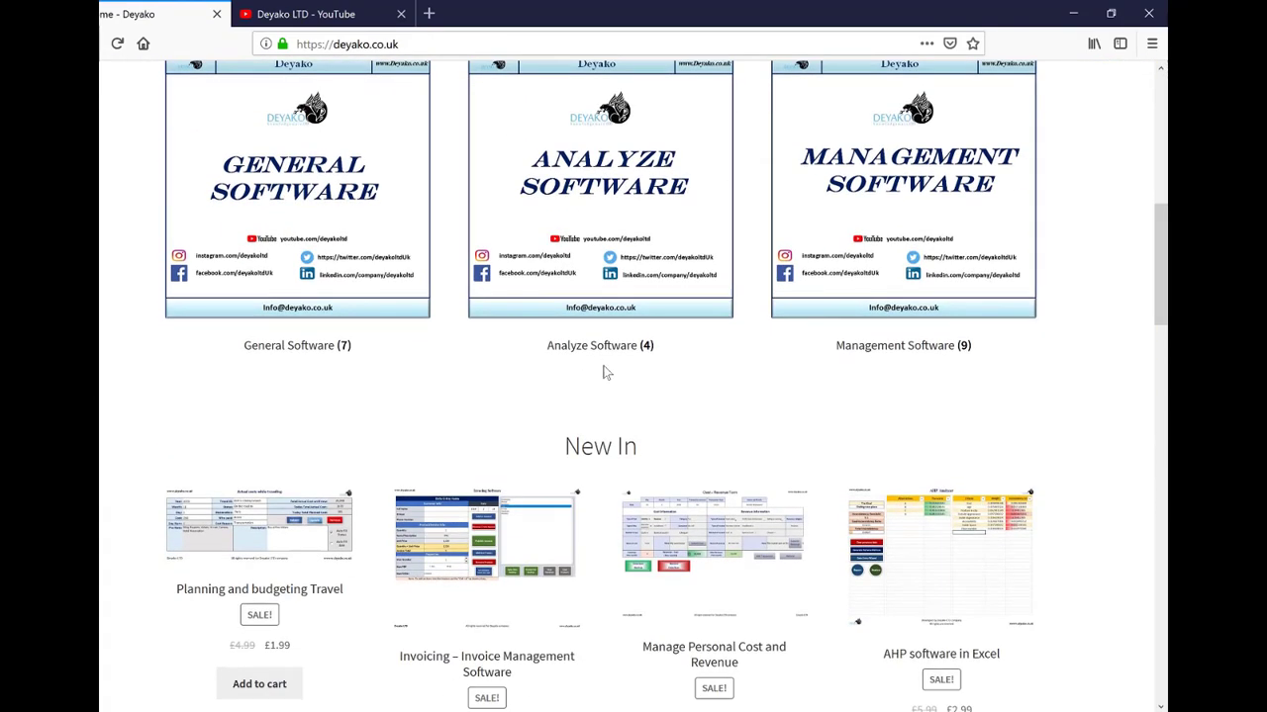